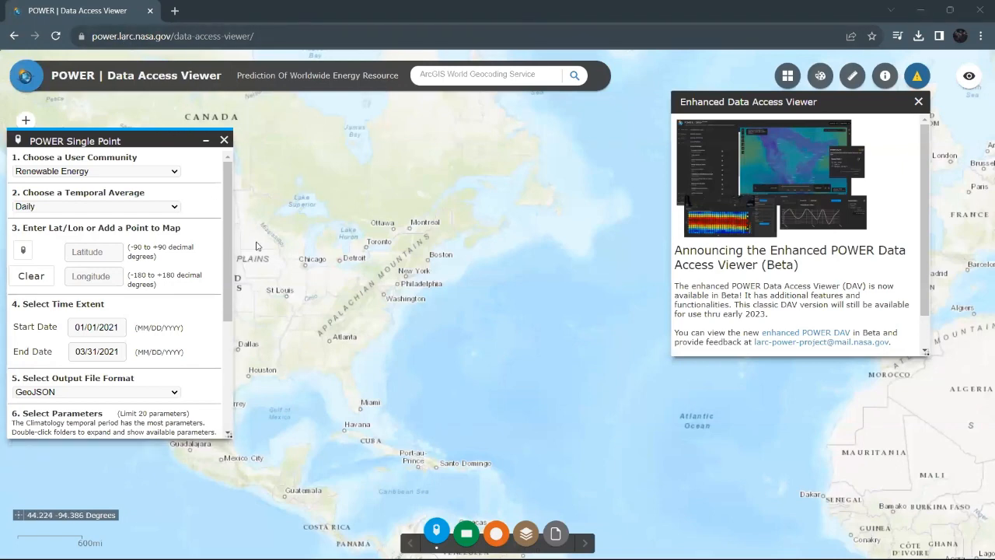
- Find Janti, Yogyakarta, IDN through the map's place search and go to that location
left_click(495, 73)
type("JANTI YOGYA")
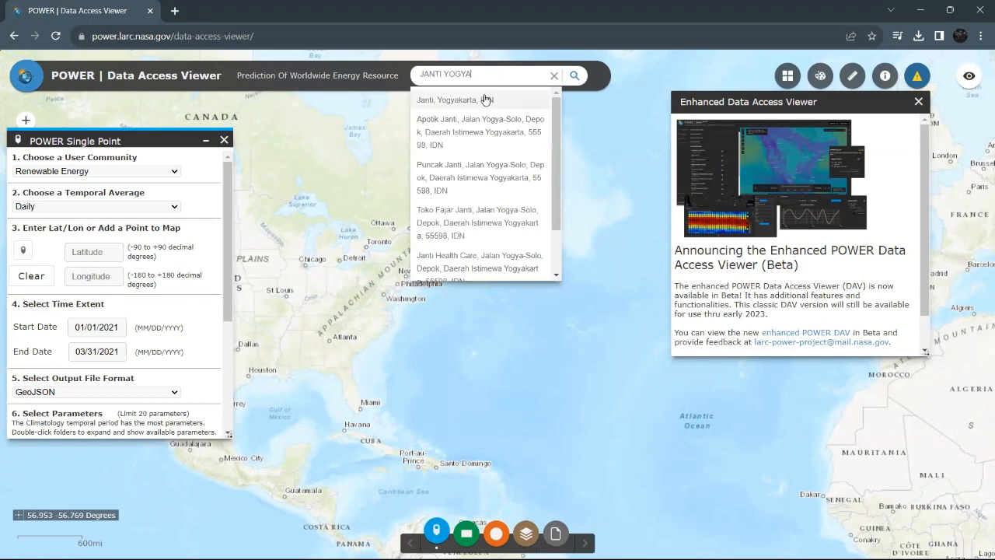
left_click(486, 99)
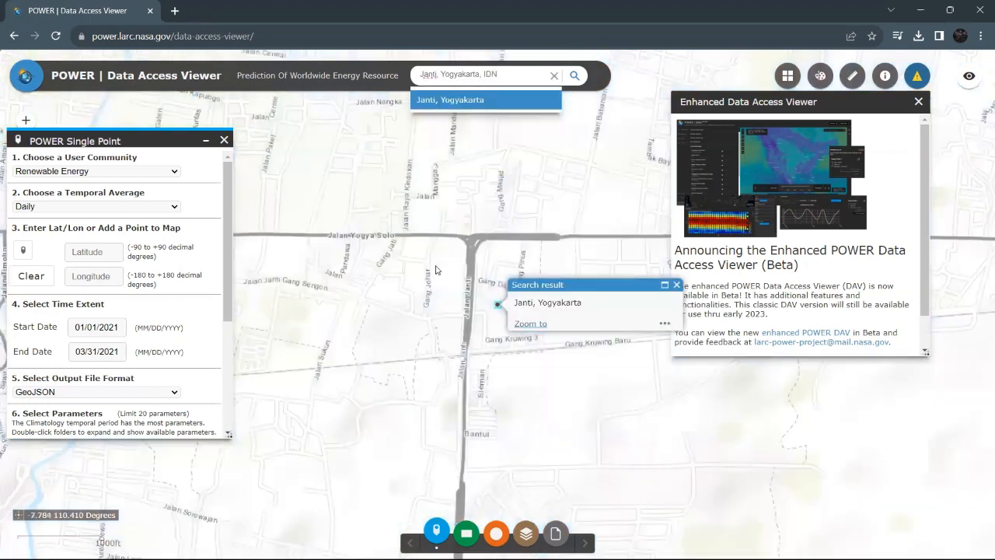
- Choose the Agroclimatology community and Hourly average, and place the map point at about -7.7835, 110.4100 on Jalan Yogya-Solo just west of Jalan Janti
left_click(129, 170)
left_click(110, 199)
left_click(75, 208)
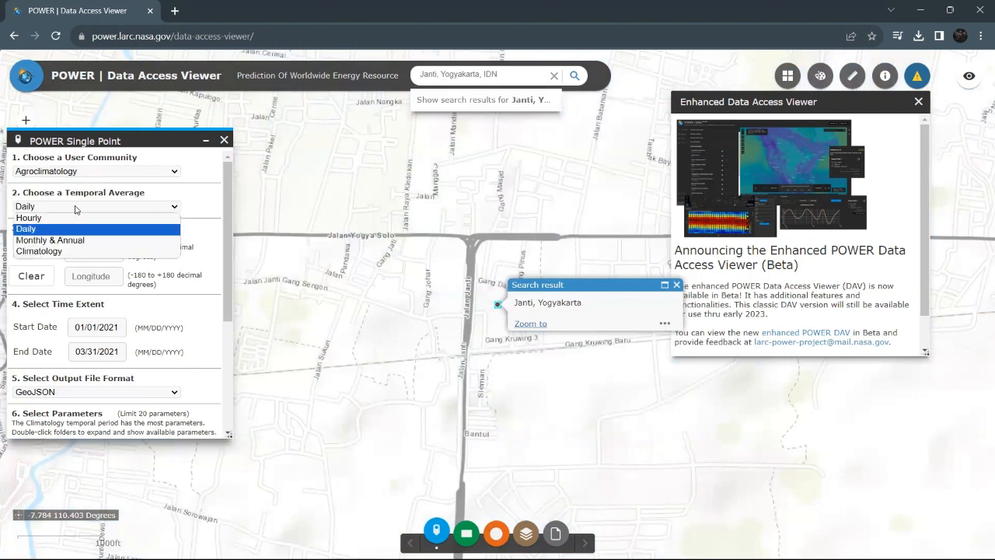
left_click(74, 218)
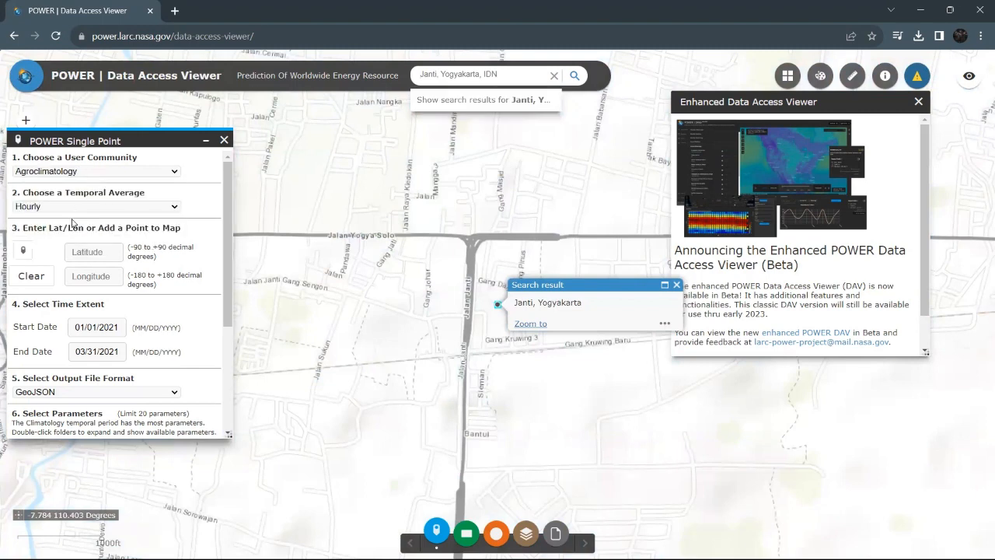
left_click(24, 252)
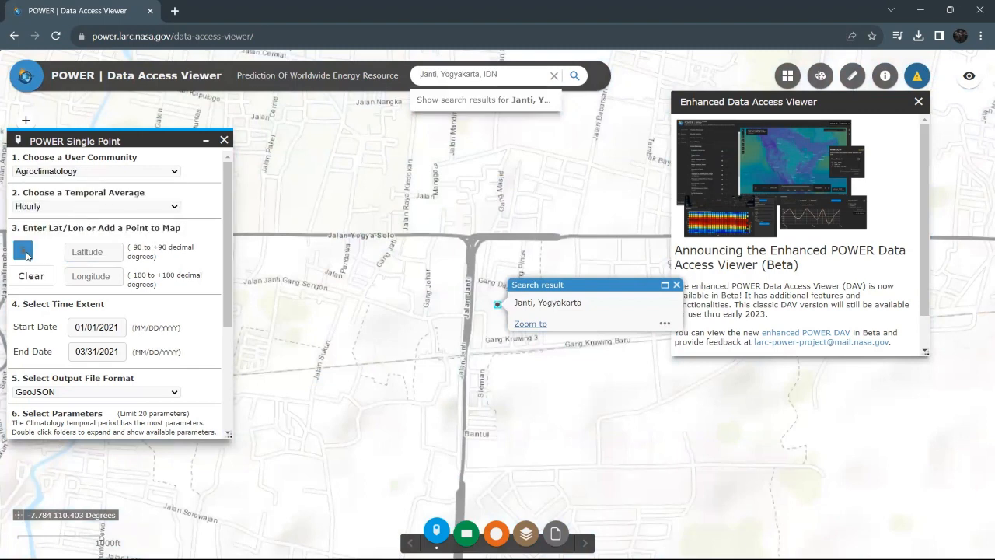
left_click(457, 243)
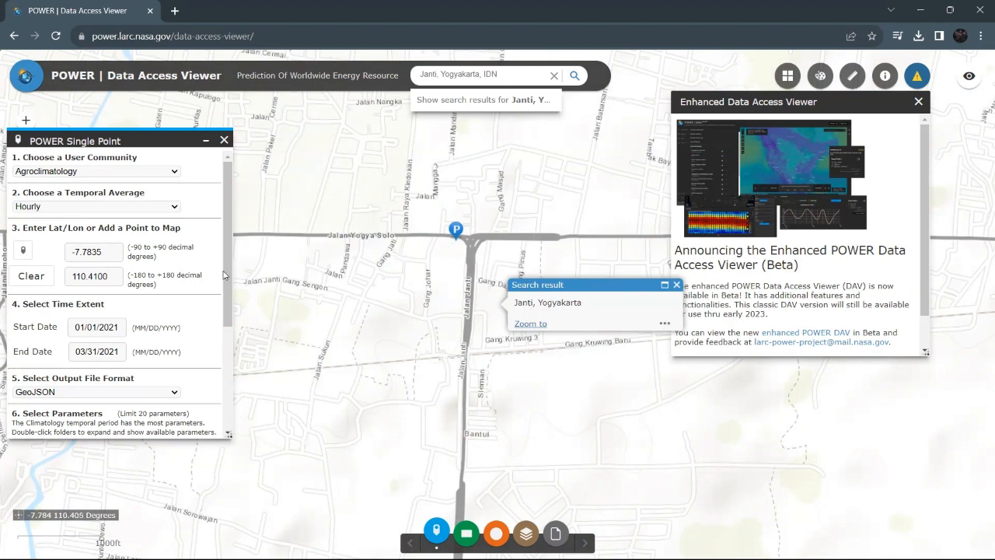
- Set the start date of the time extent to 09/01/2023
scroll(104, 293, "down", 1)
left_click(104, 293)
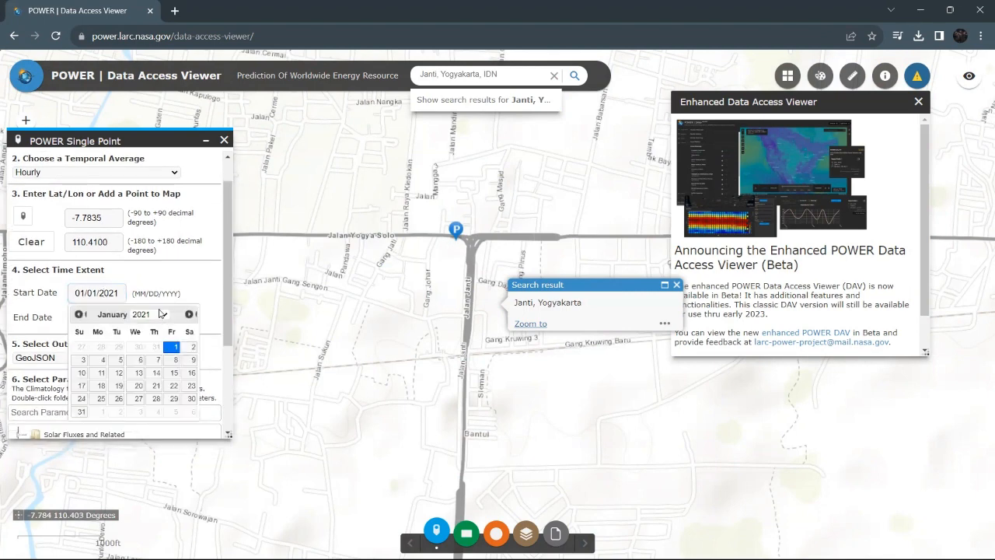
left_click(150, 314)
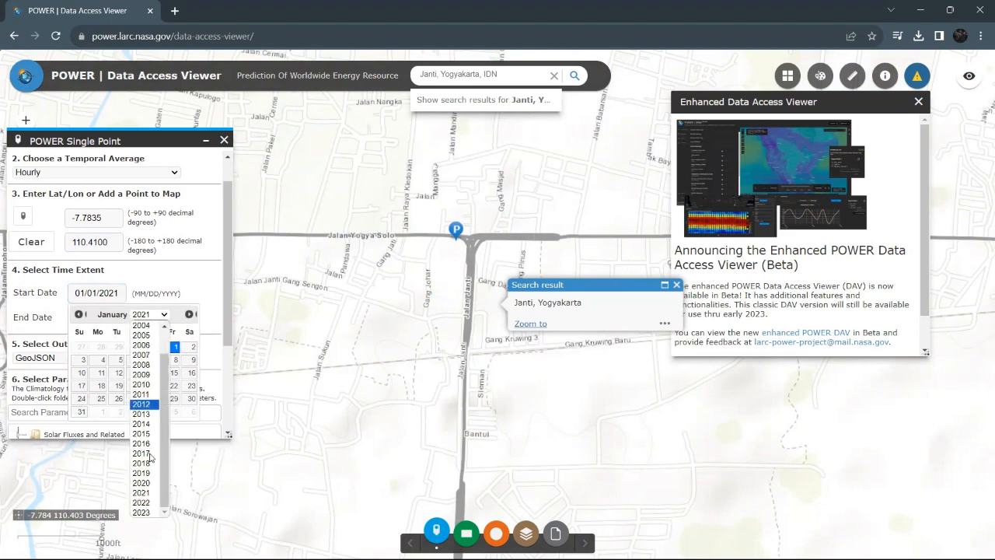
left_click(151, 512)
left_click(190, 314)
left_click(190, 314)
left_click(189, 314)
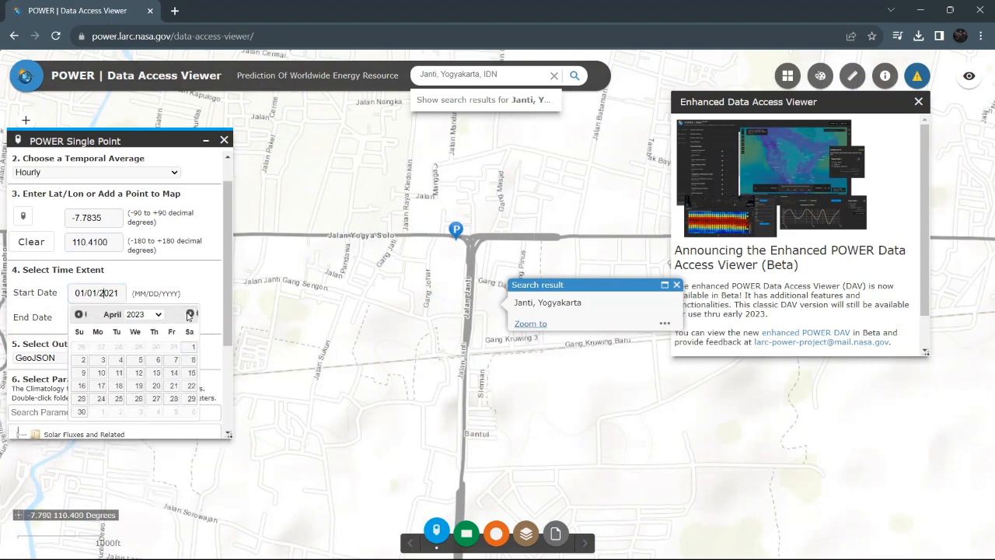
left_click(189, 314)
left_click(190, 314)
left_click(189, 314)
left_click(189, 314)
left_click(190, 314)
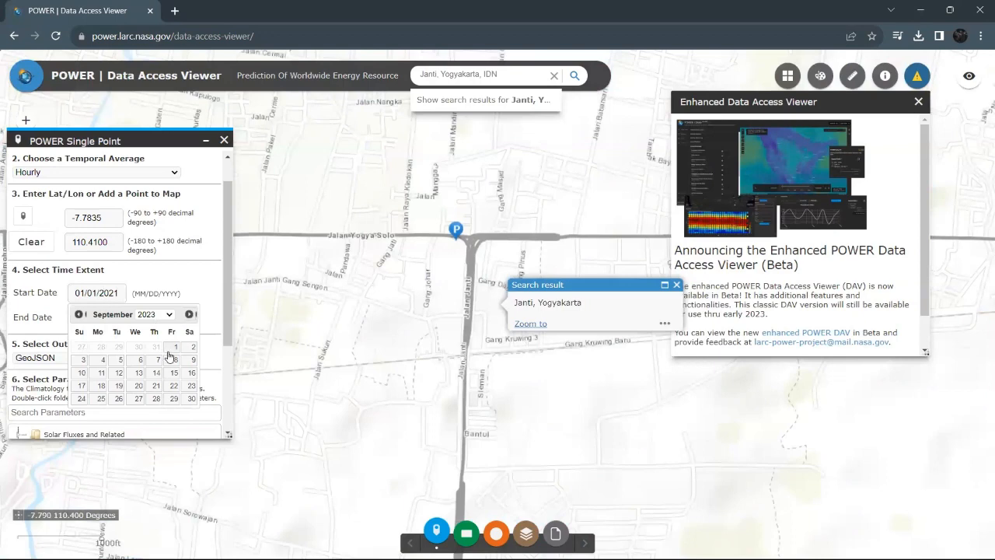
left_click(175, 346)
- Set the end date of the time extent to 09/30/2023
left_click(115, 317)
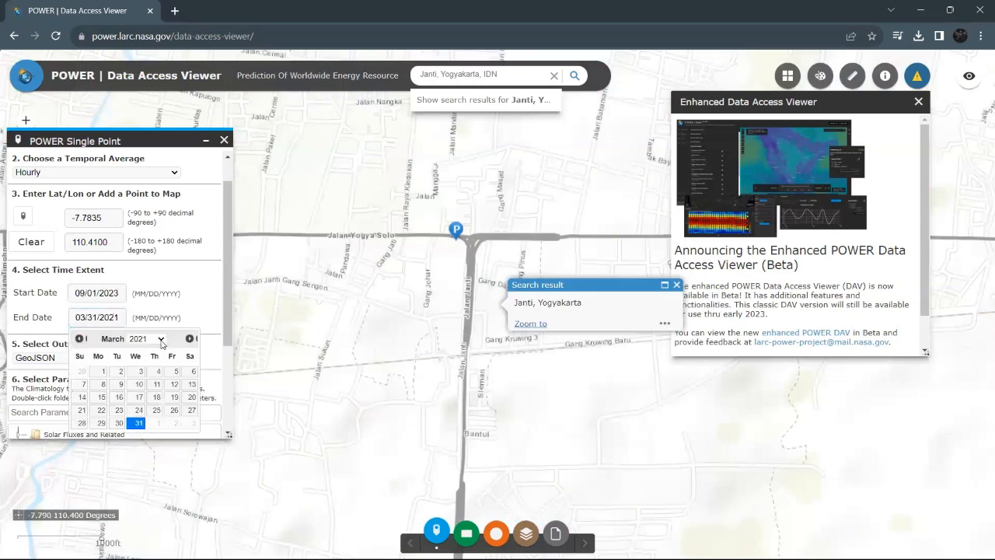
left_click(163, 339)
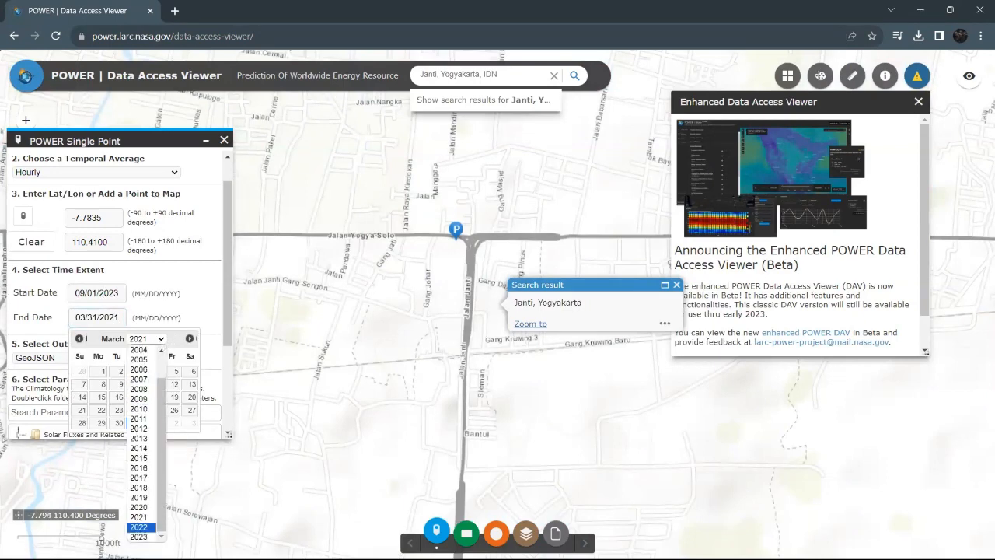
left_click(138, 536)
left_click(189, 339)
left_click(189, 339)
left_click(188, 339)
left_click(189, 339)
left_click(189, 339)
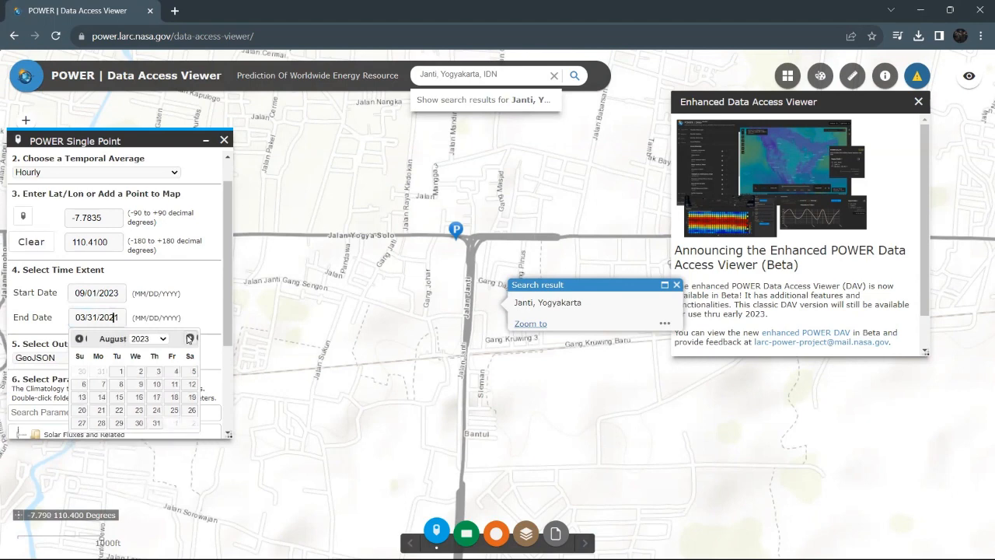
left_click(189, 339)
left_click(191, 423)
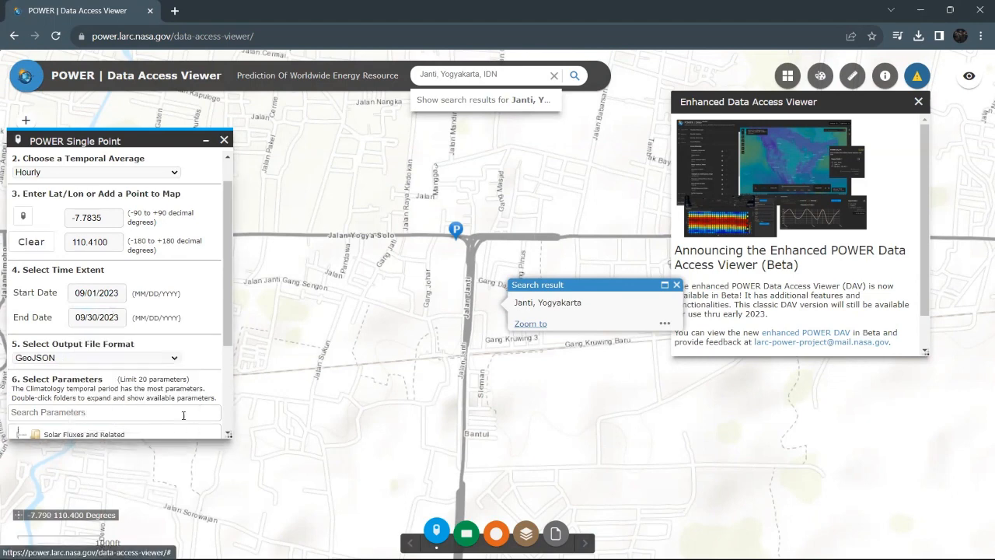
- Choose CSV as the output file format for the data request
scroll(117, 294, "down", 2)
left_click(117, 293)
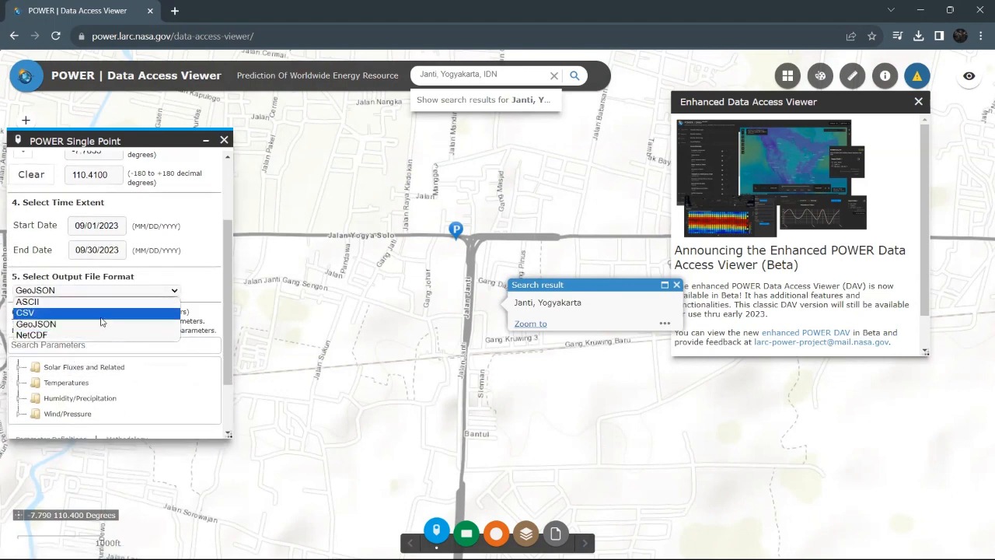
left_click(99, 313)
- Select the Wind/Pressure parameters Wind Speed at 10 Meters and Wind Direction at 10 Meters
scroll(54, 344, "down", 2)
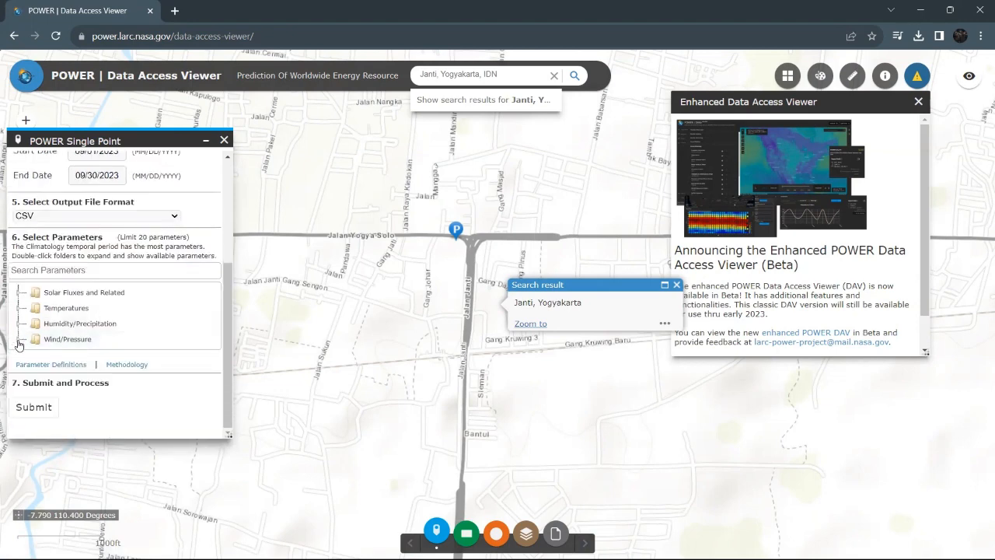
left_click(19, 340)
scroll(53, 356, "down", 2)
left_click(49, 323)
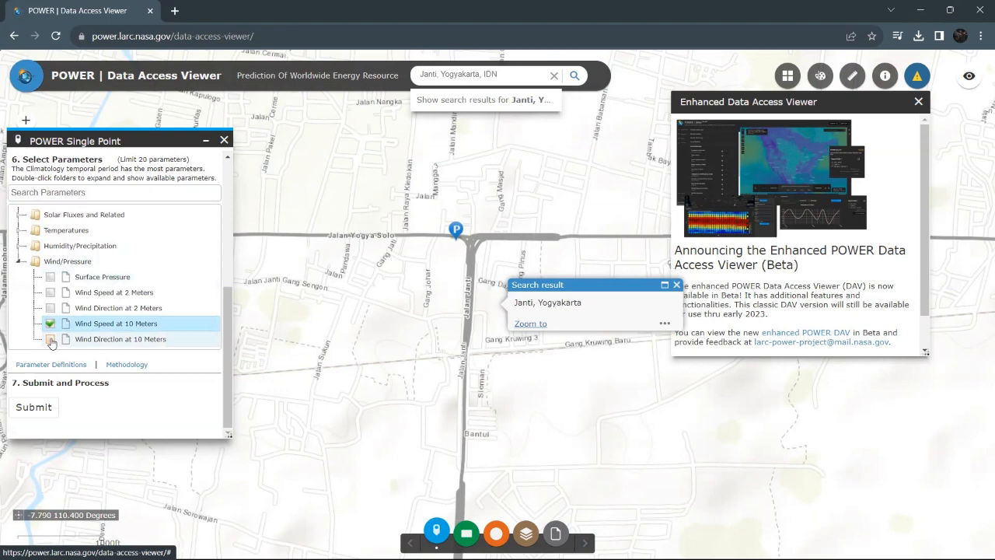
left_click(50, 340)
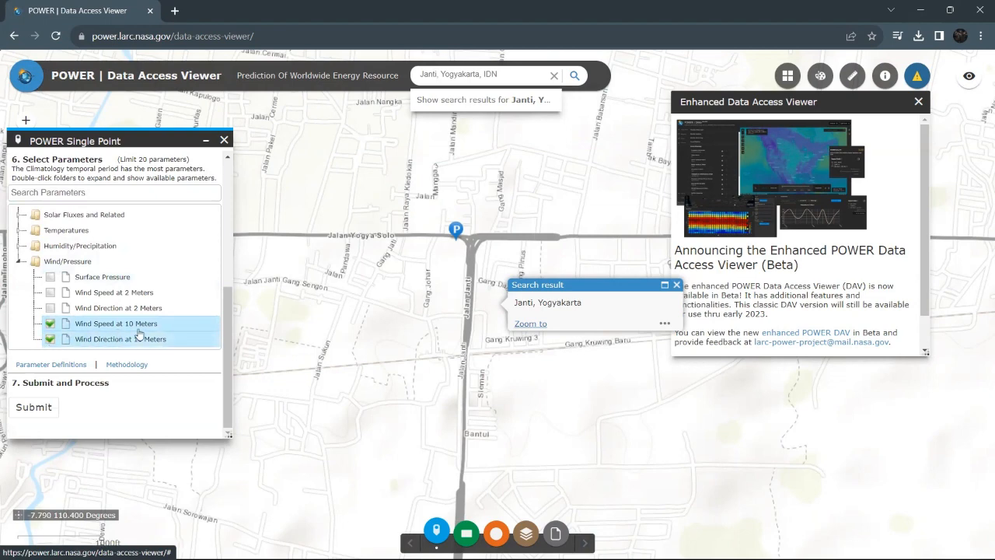
- Submit the single-point data request and download its CSV output file
left_click(47, 410)
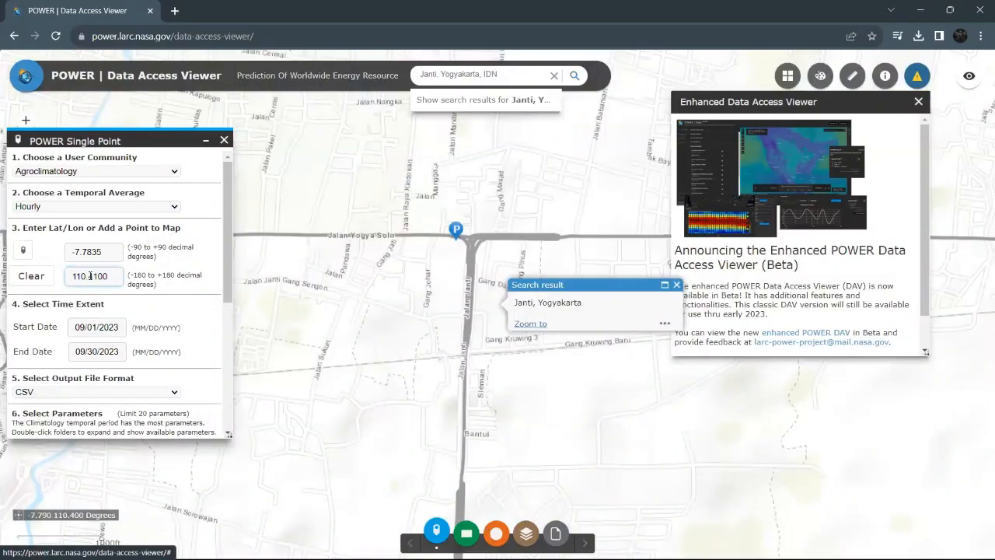
scroll(90, 276, "down", 5)
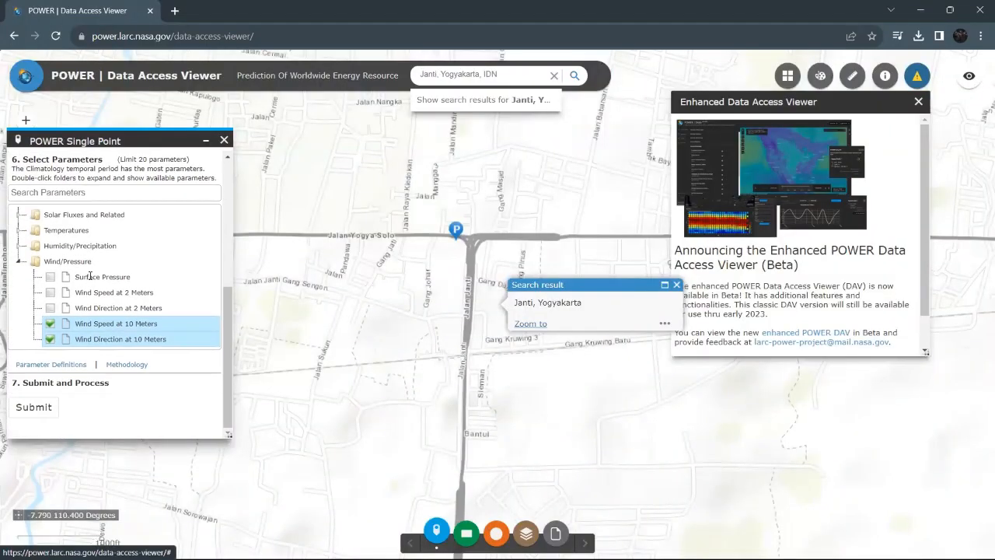
left_click(35, 406)
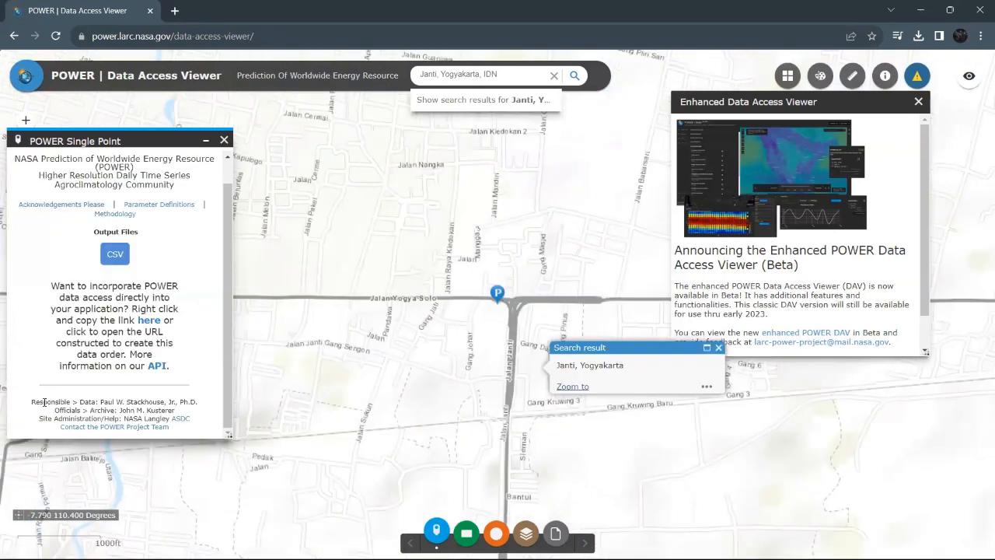
left_click(115, 254)
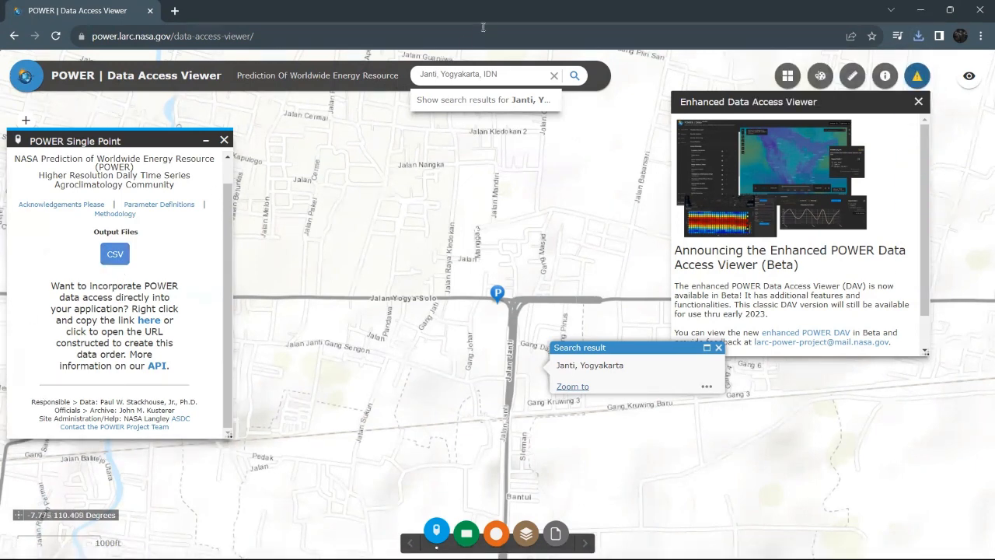
- Open the newest downloaded POWER_Point_Hourly CSV file in Excel and dismiss the possible data loss notice
left_click(917, 36)
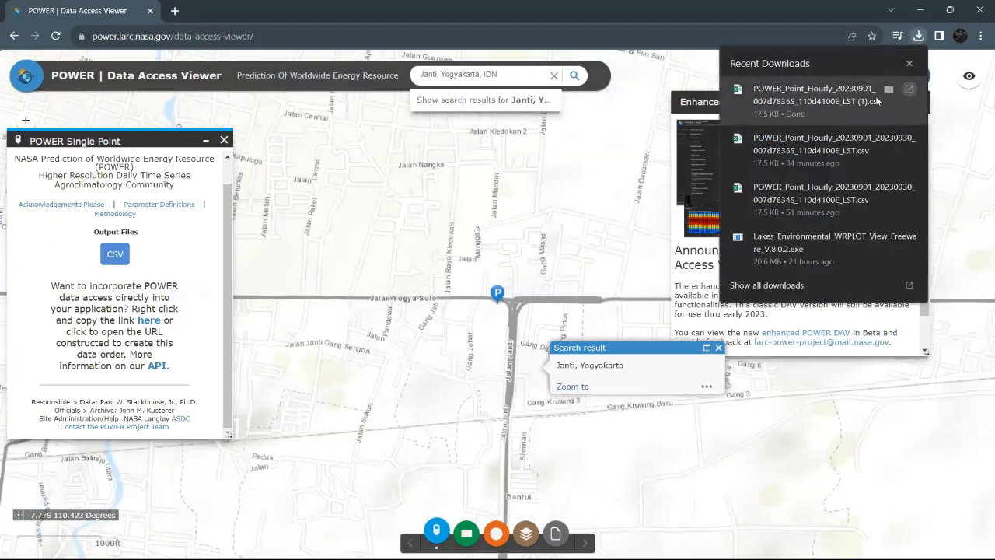
left_click(910, 91)
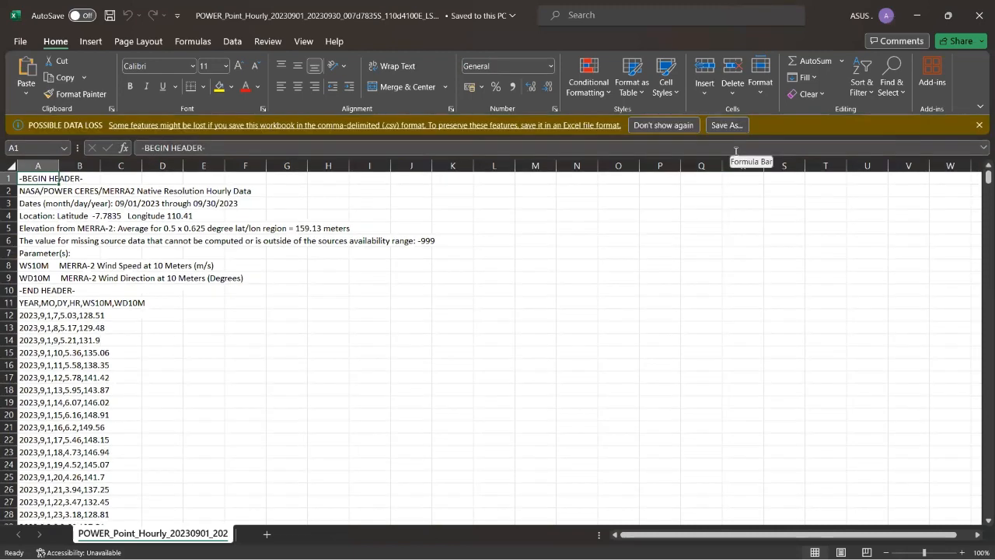
left_click(979, 126)
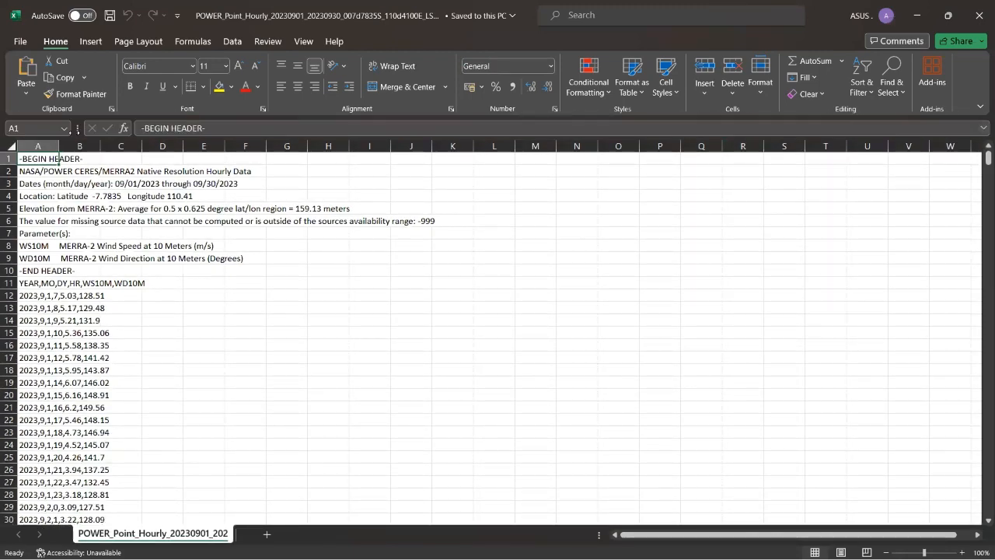
- Delete rows 1 to 10 containing the file's header block above the column names
left_click_drag(8, 159, 5, 267)
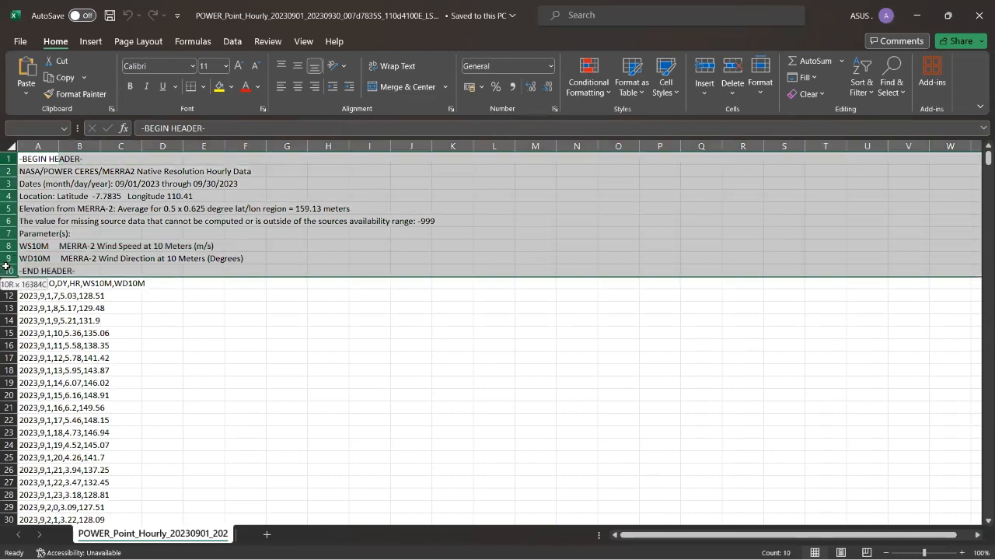
right_click(6, 266)
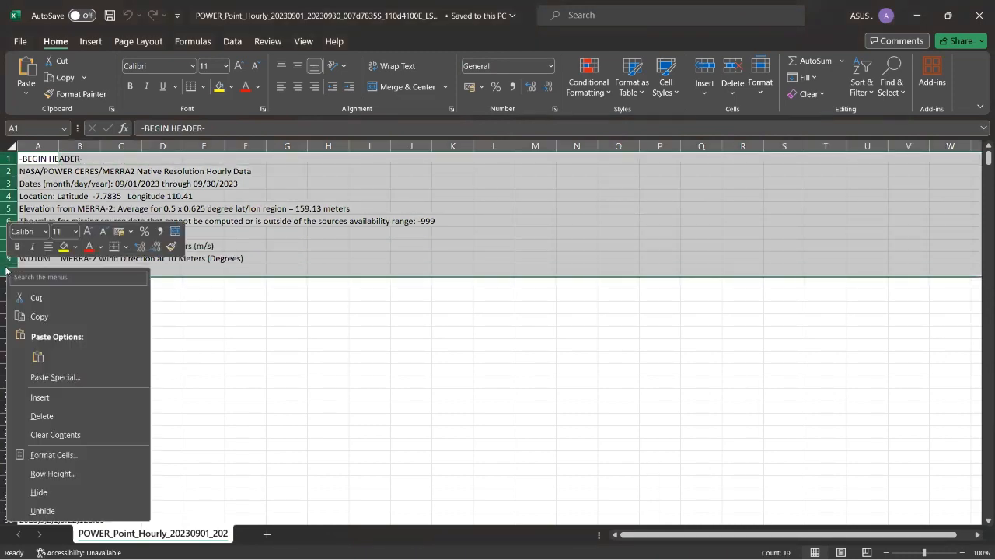
left_click(67, 416)
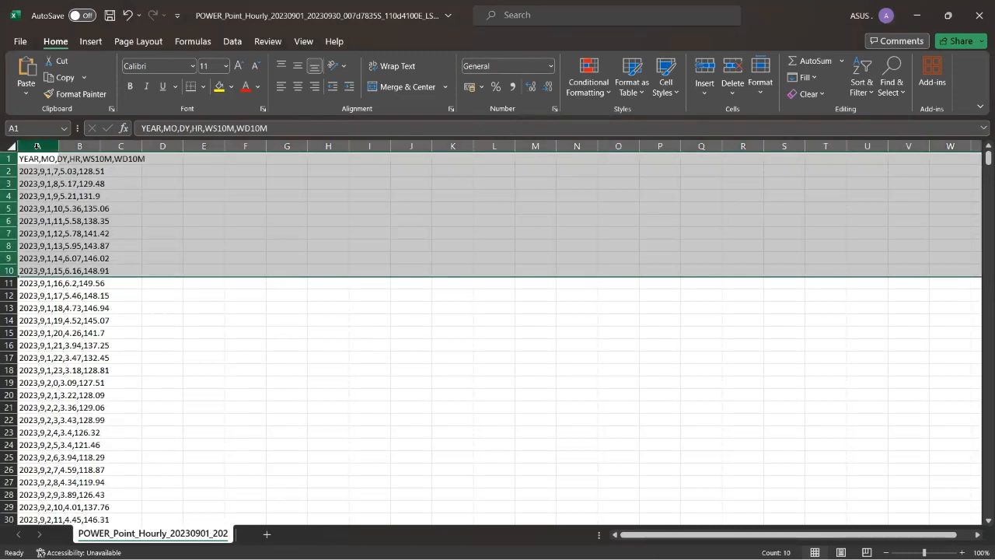
- Split column A into separate columns with Text to Columns, as delimited data using only the comma as delimiter instead of tab
left_click(33, 146)
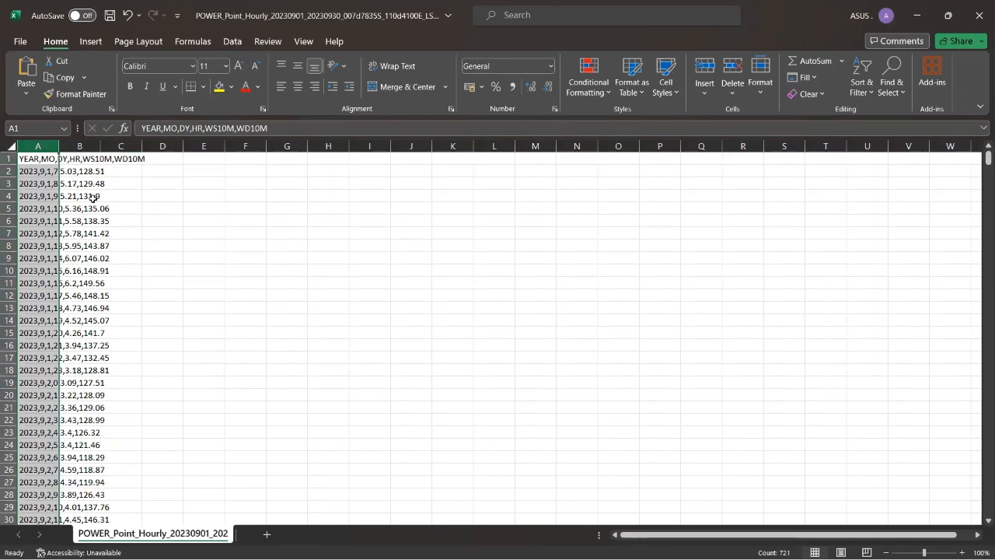
left_click(232, 41)
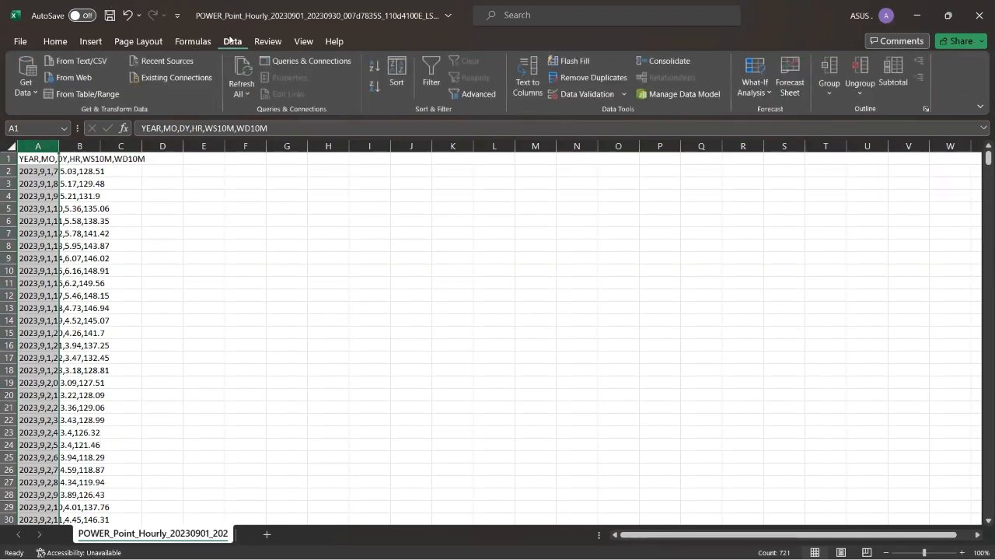
left_click(522, 74)
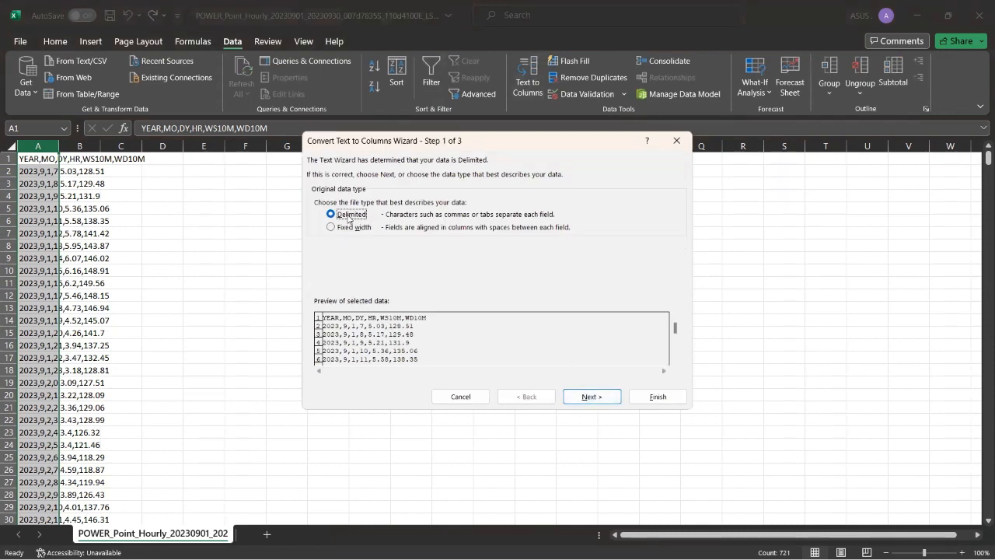
left_click(586, 398)
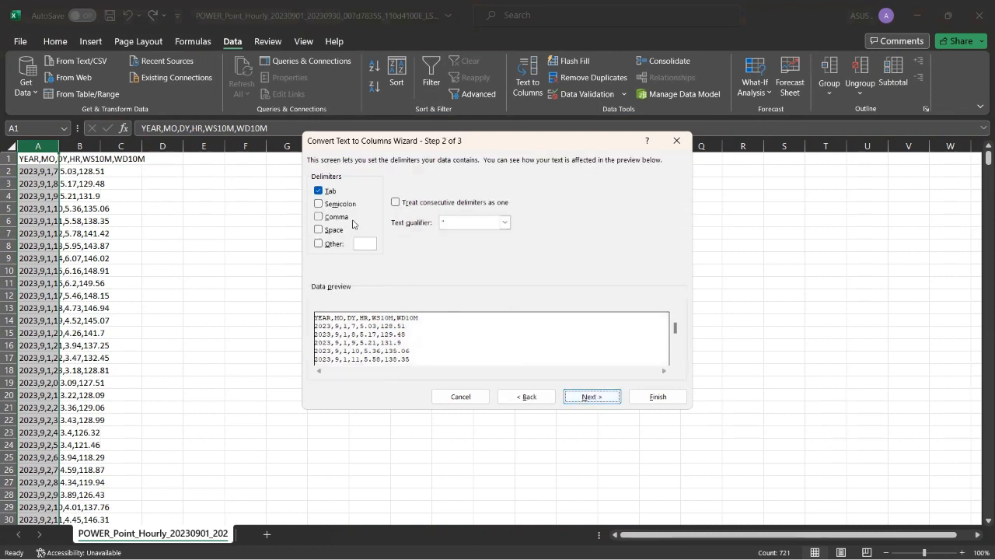
left_click(320, 192)
left_click(319, 216)
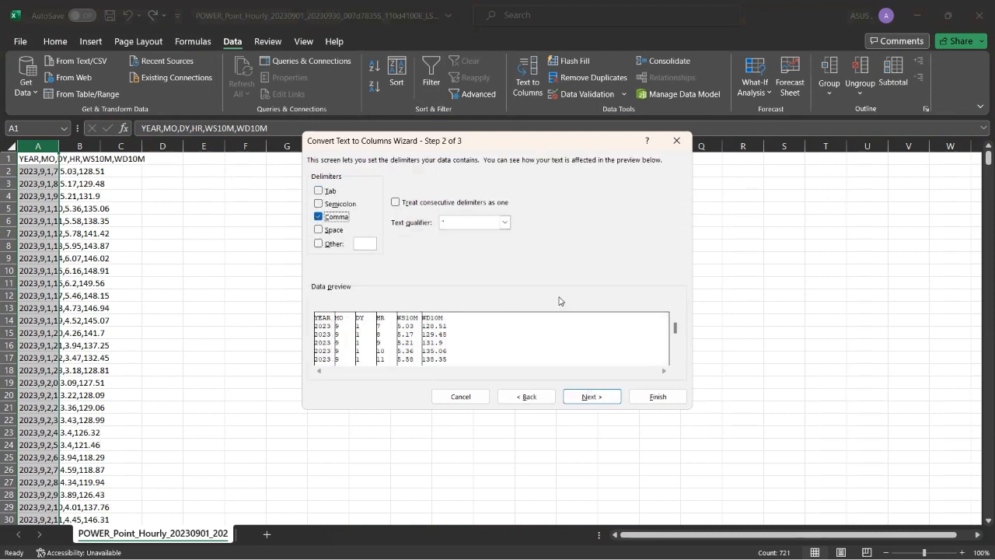
left_click(589, 396)
left_click(670, 398)
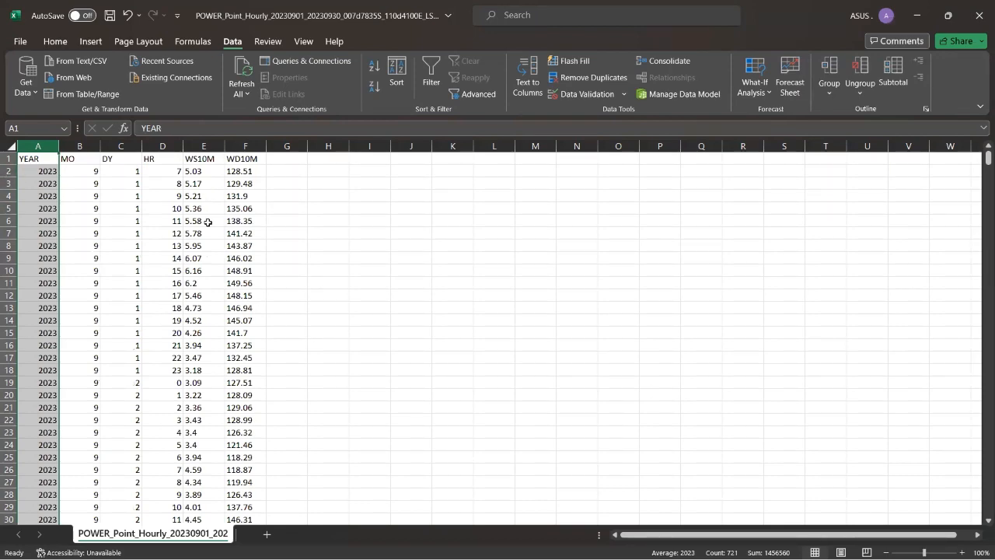
scroll(179, 264, "down", 4)
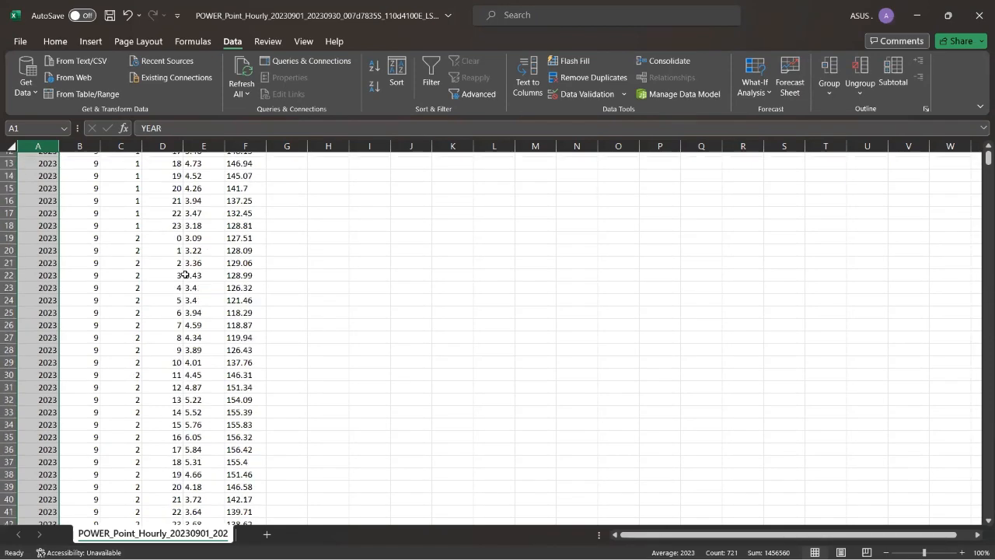
- Copy the hour values 1 to 23 of day 2 in D20:D42 and paste them one row higher, starting at D19
scroll(177, 319, "up", 3)
scroll(176, 334, "up", 2)
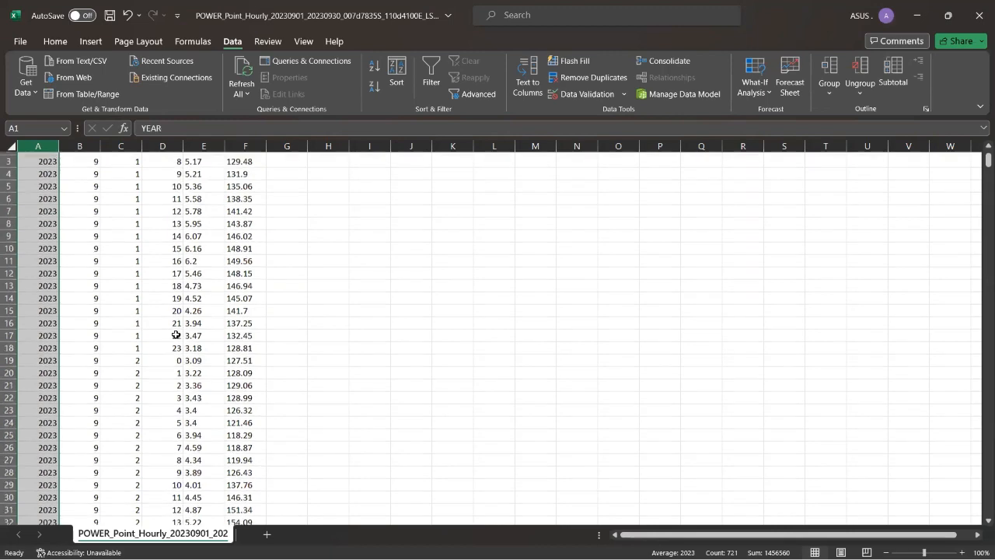
scroll(177, 334, "down", 1)
scroll(176, 334, "up", 1)
scroll(177, 334, "down", 2)
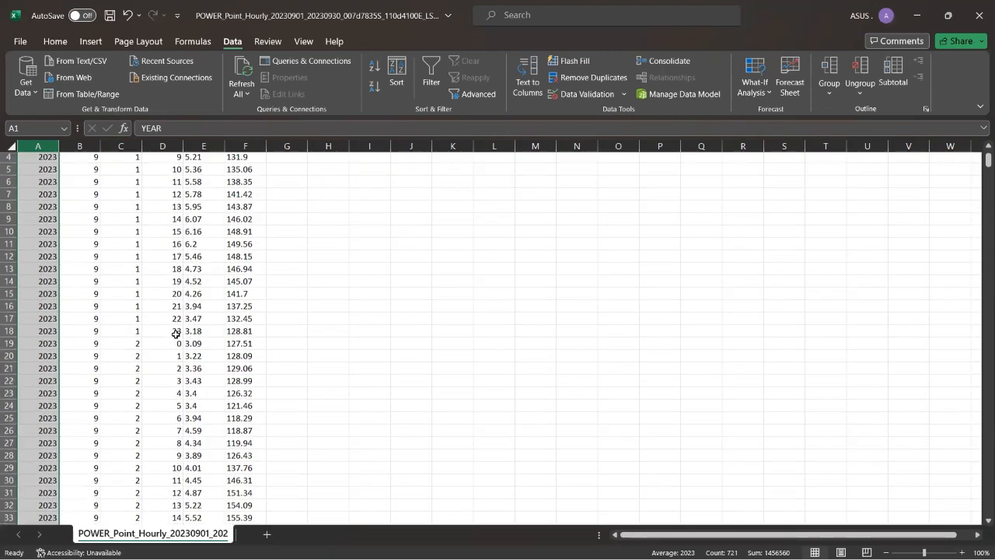
scroll(176, 335, "down", 1)
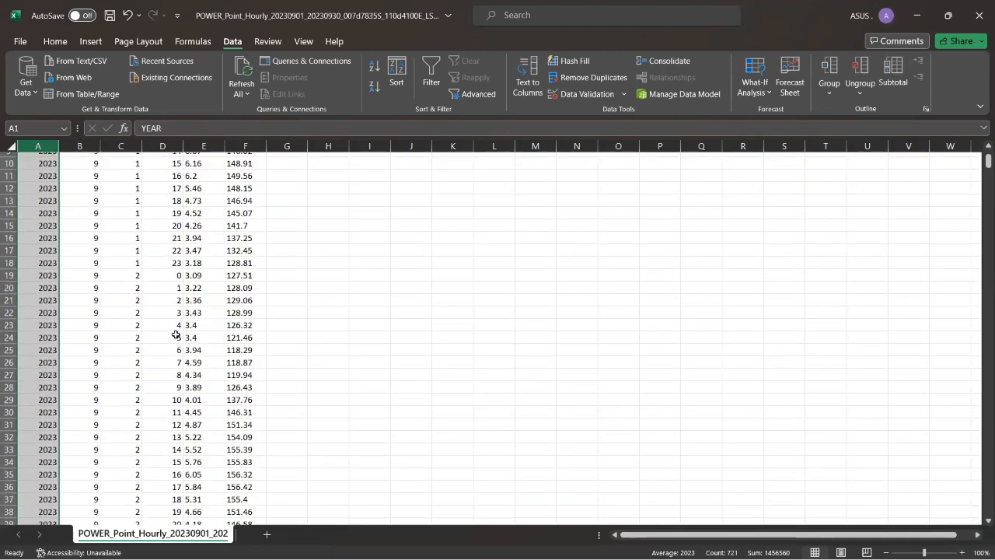
left_click(170, 272)
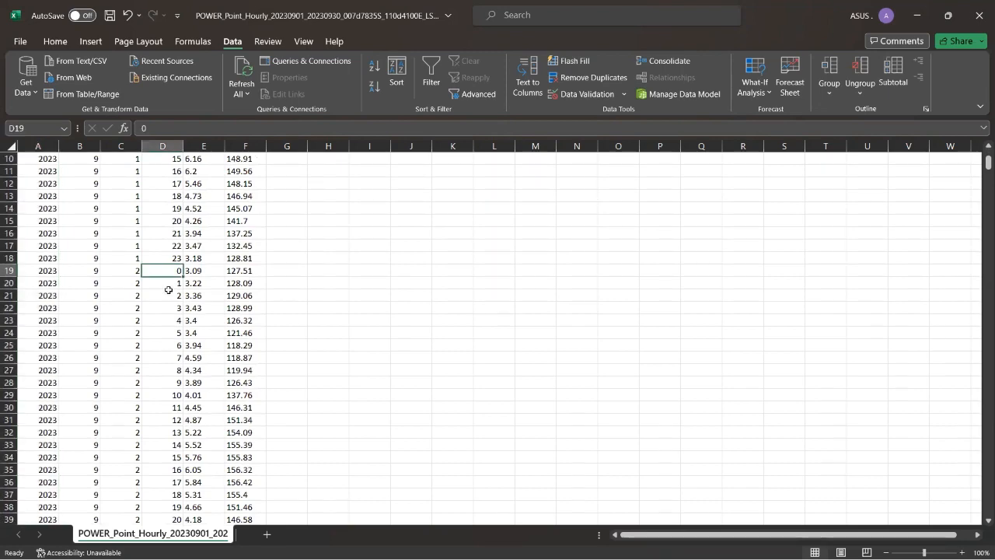
mouse_move(166, 282)
left_mouse_down()
mouse_move(171, 515)
mouse_move(157, 256)
mouse_move(160, 265)
left_mouse_up()
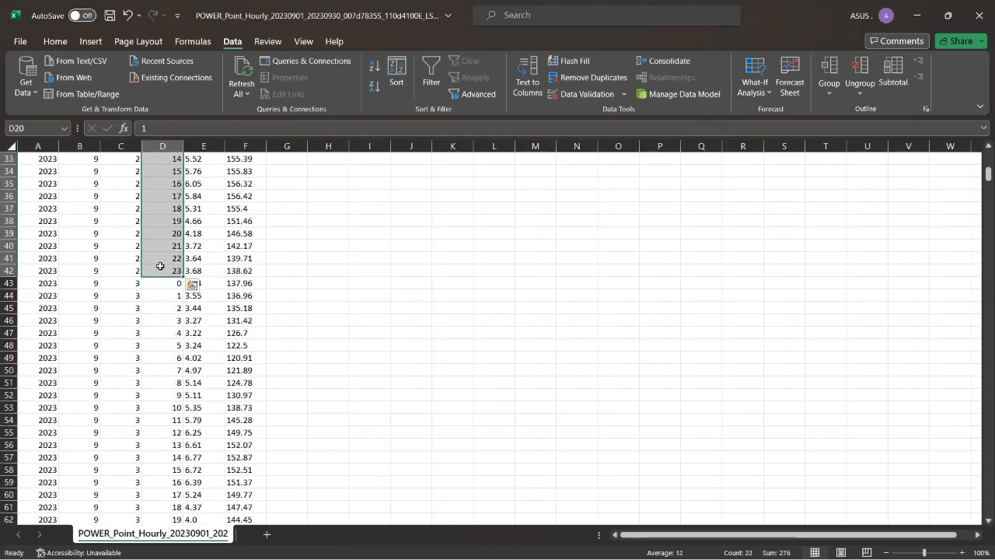
key("ctrl+c")
scroll(160, 266, "up", 9)
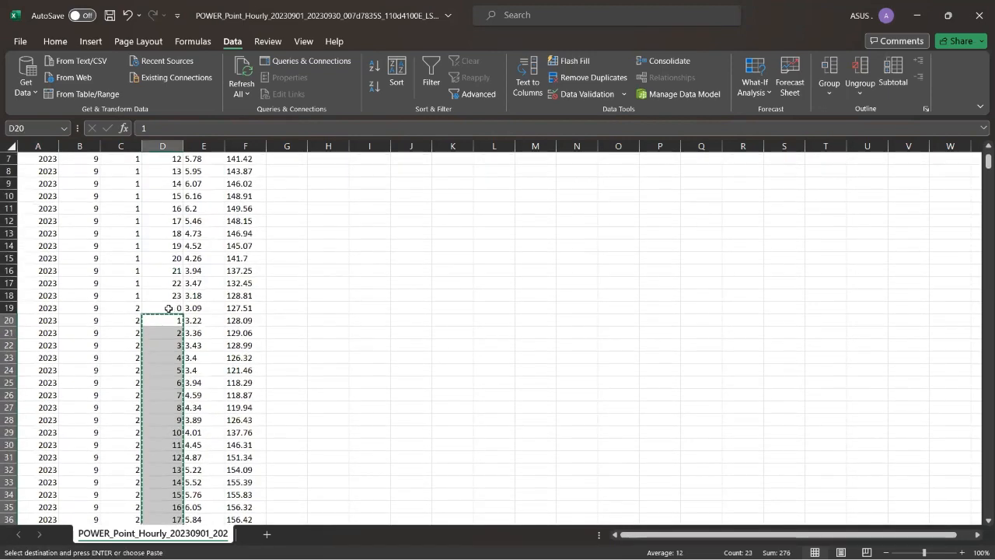
left_click(168, 308)
key("Return")
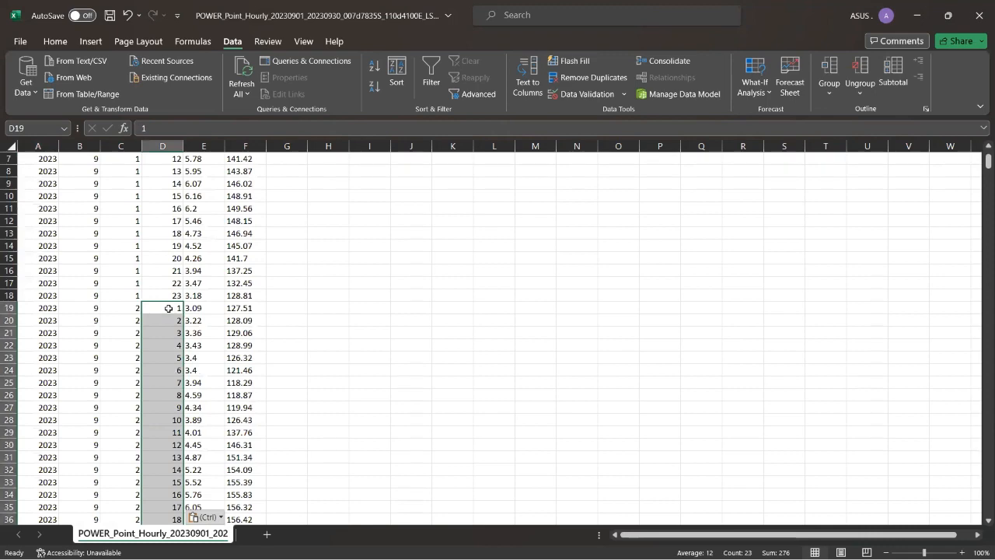
- Set the last hour of day 2 in cell D42 to 24
scroll(171, 318, "down", 5)
scroll(171, 319, "down", 2)
left_click(171, 321)
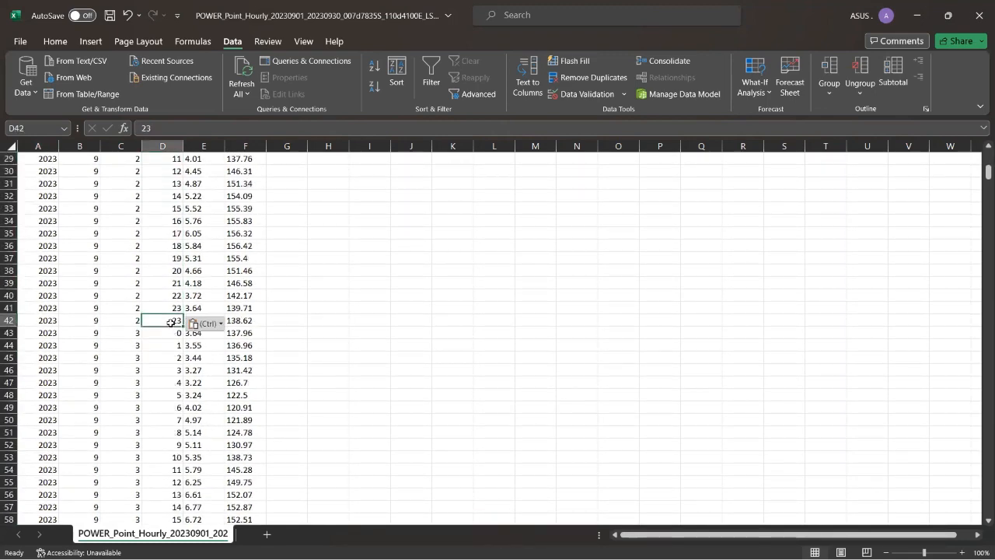
type("24")
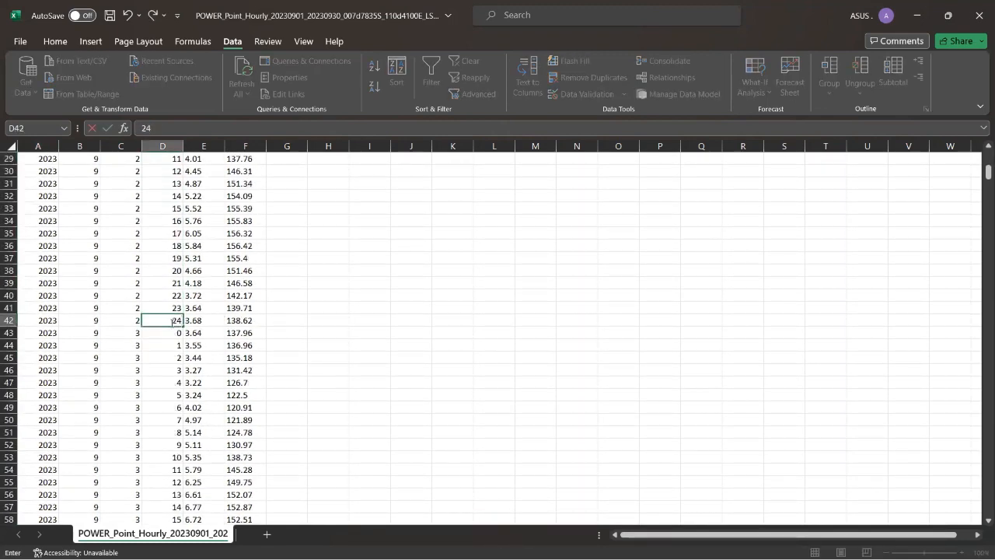
- Replace all decimal points in the sheet with commas using Find and Replace
scroll(171, 319, "up", 4)
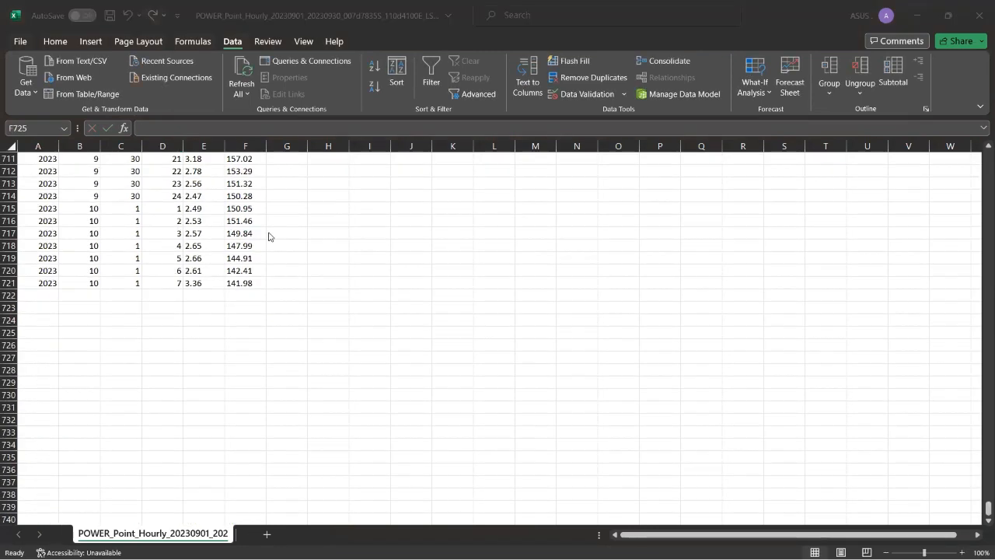
scroll(270, 236, "up", 10)
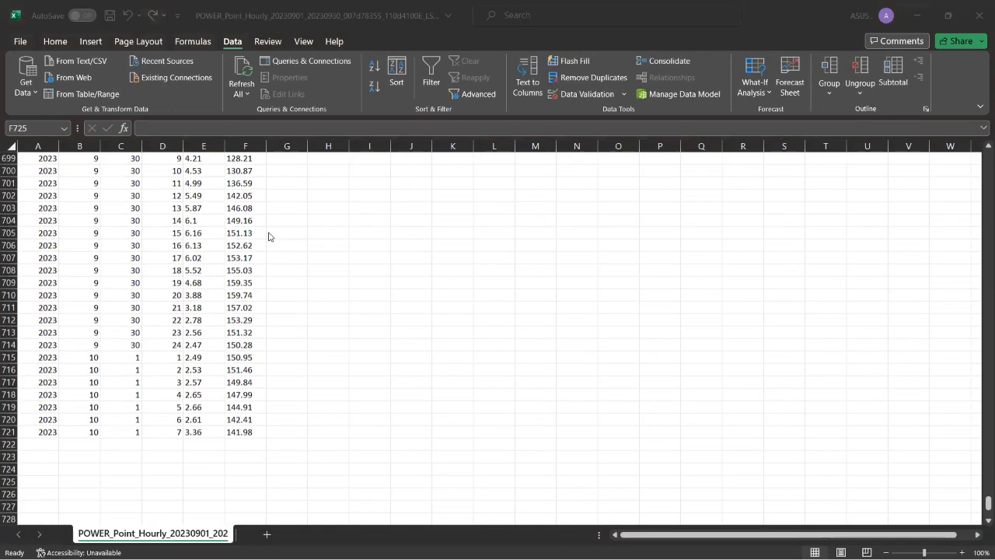
scroll(270, 237, "up", 20)
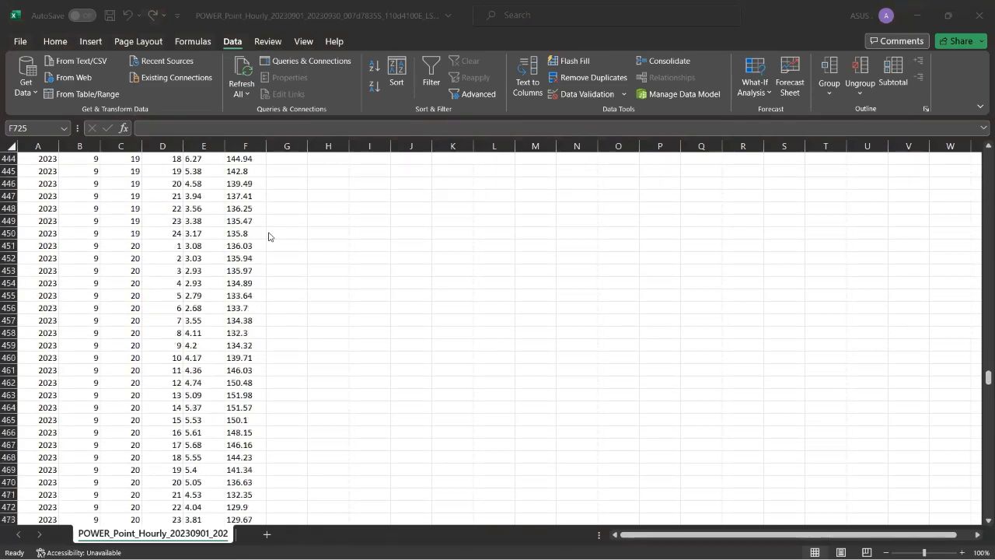
scroll(270, 237, "up", 20)
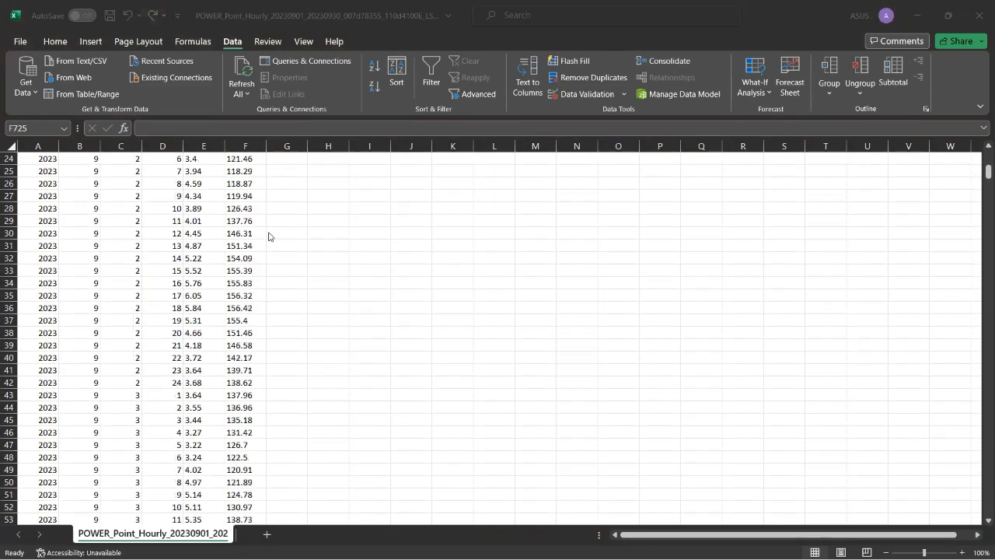
left_click(284, 222)
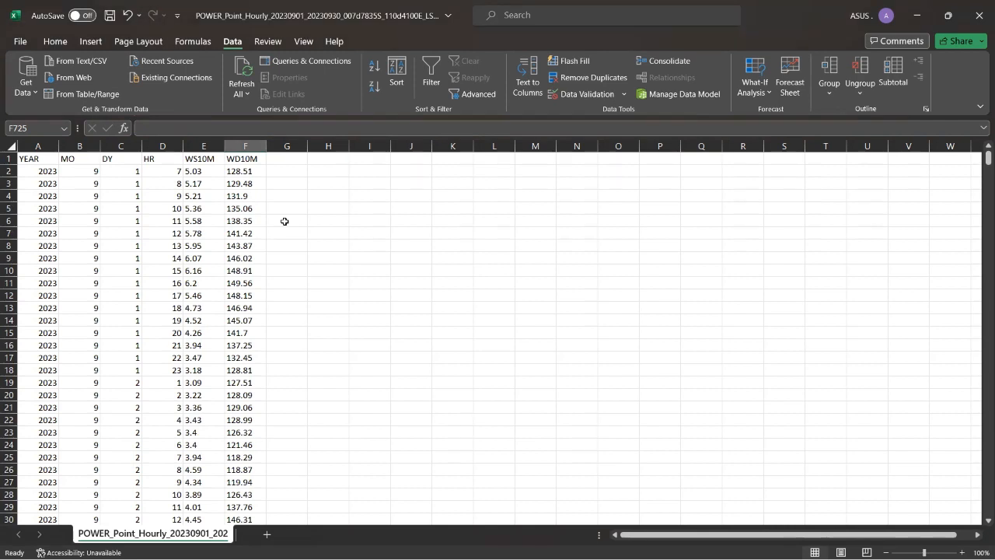
left_click(285, 221)
key("ctrl+h")
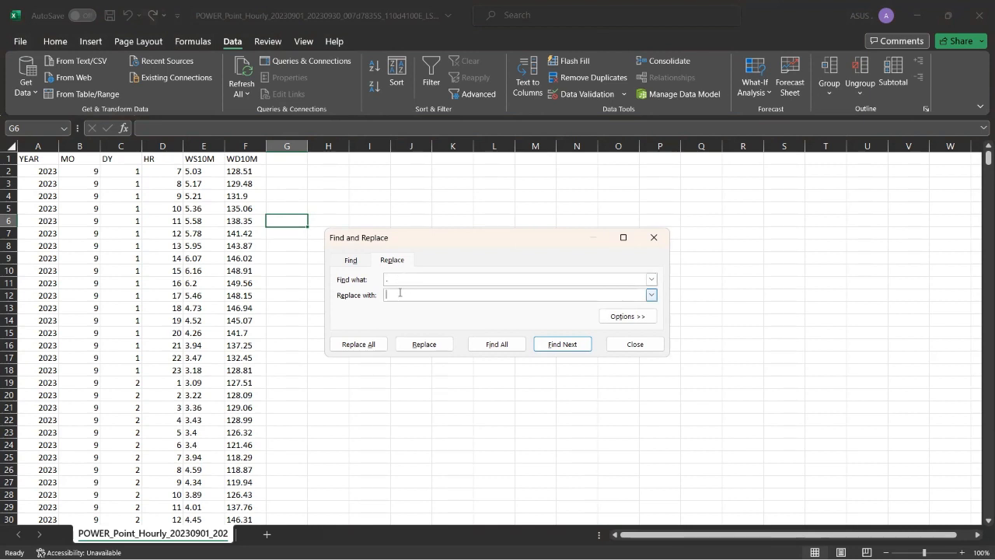
type(",")
left_click(367, 345)
left_click(507, 320)
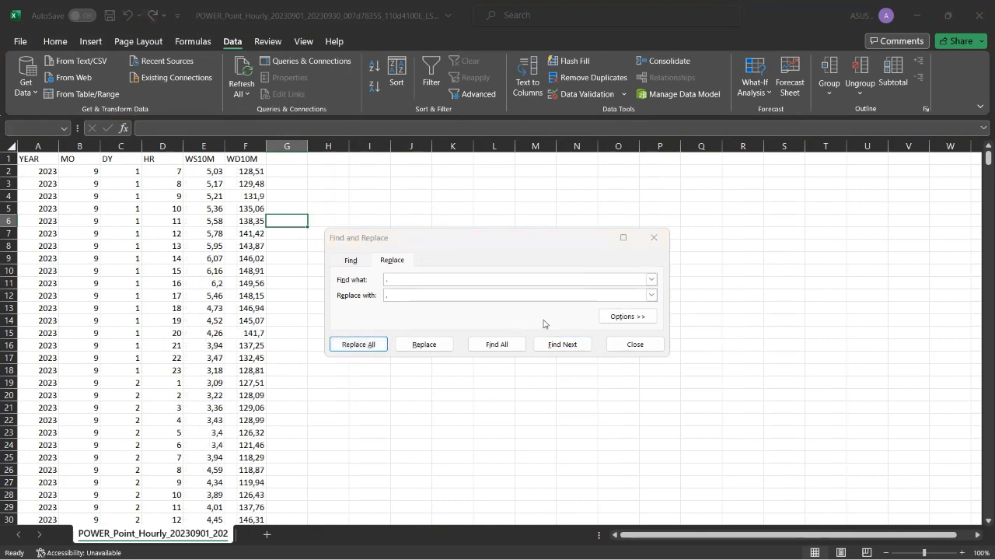
left_click(621, 342)
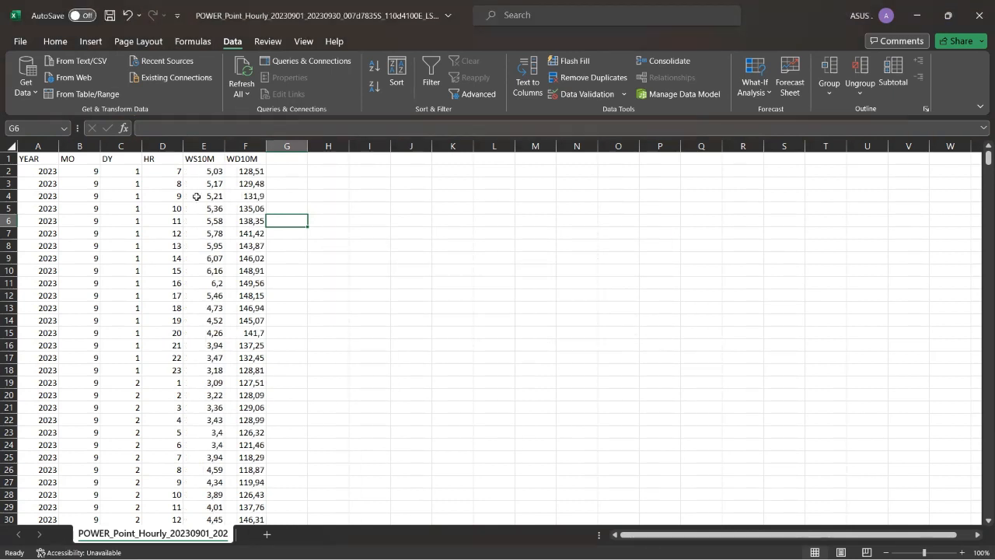
- Save the data in the Acara 8 folder as an Excel 97-2003 Workbook named DATA OLAHAN WRPLOT
left_click(17, 41)
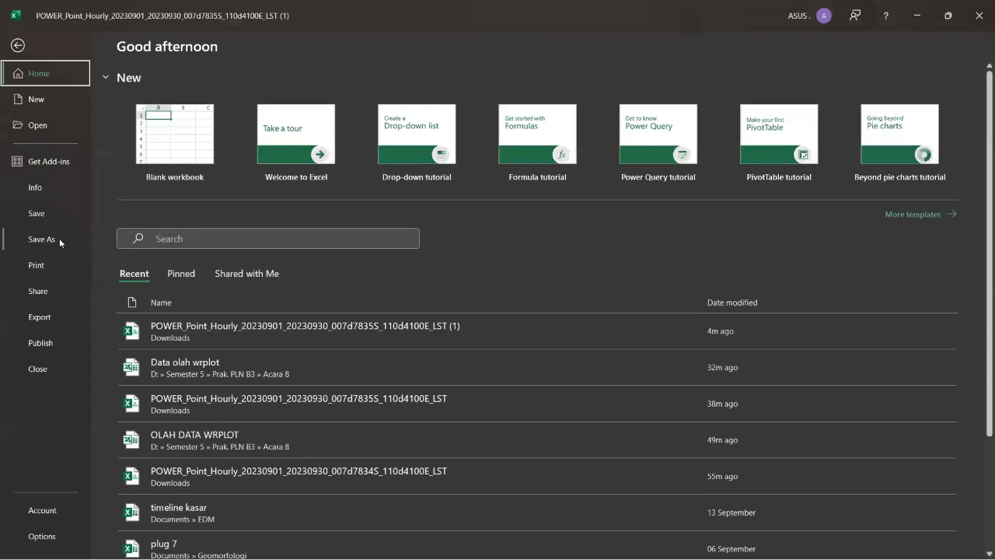
left_click(45, 240)
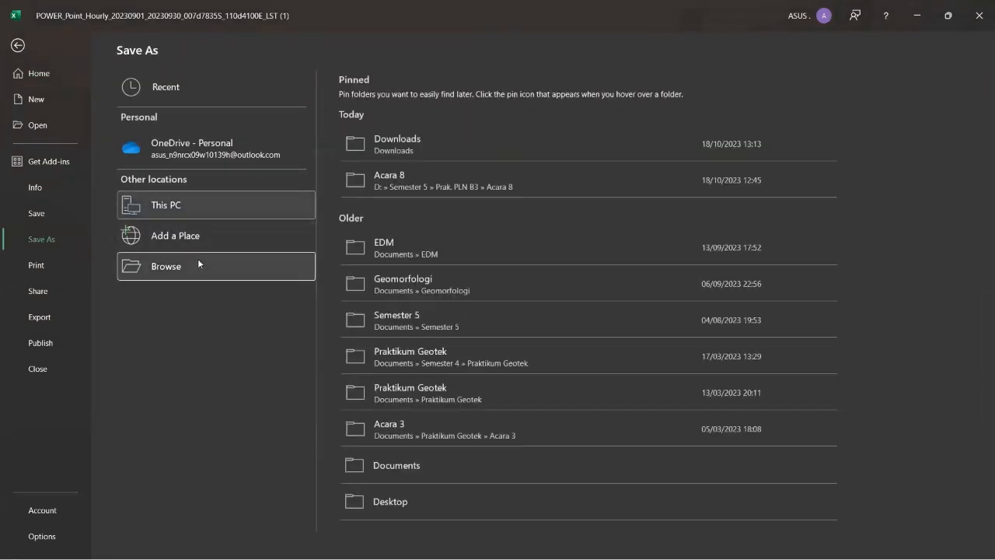
left_click(197, 258)
scroll(34, 163, "up", 1)
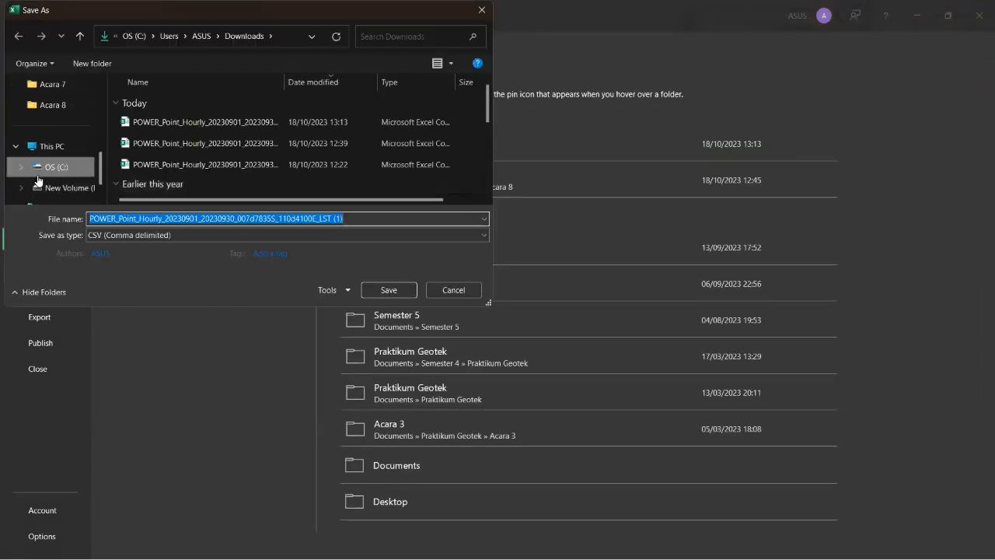
left_click(55, 106)
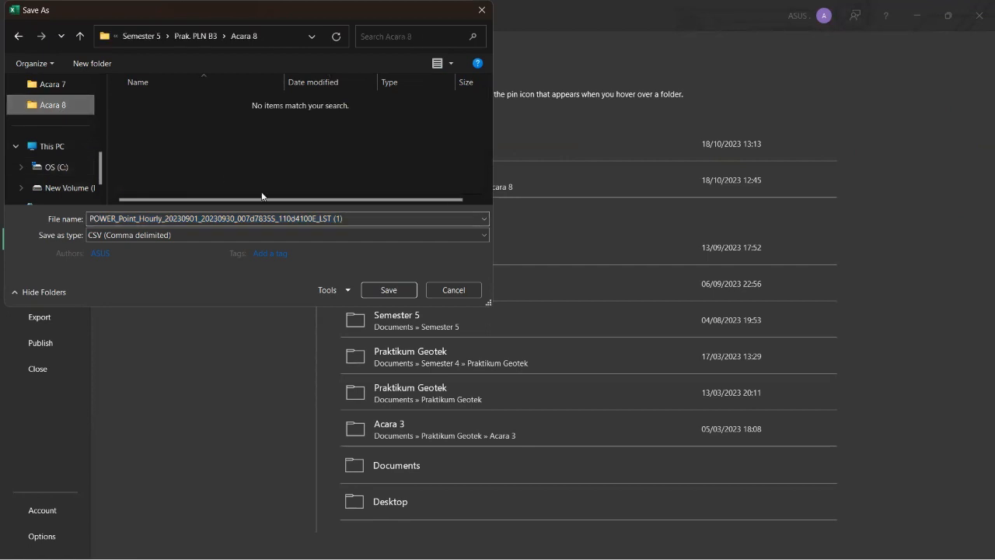
left_click(315, 235)
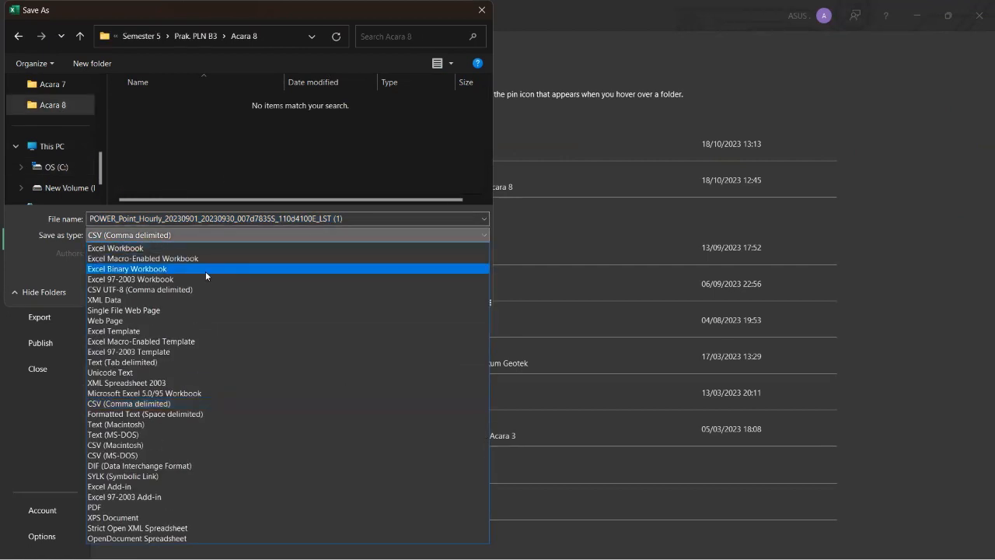
left_click(186, 278)
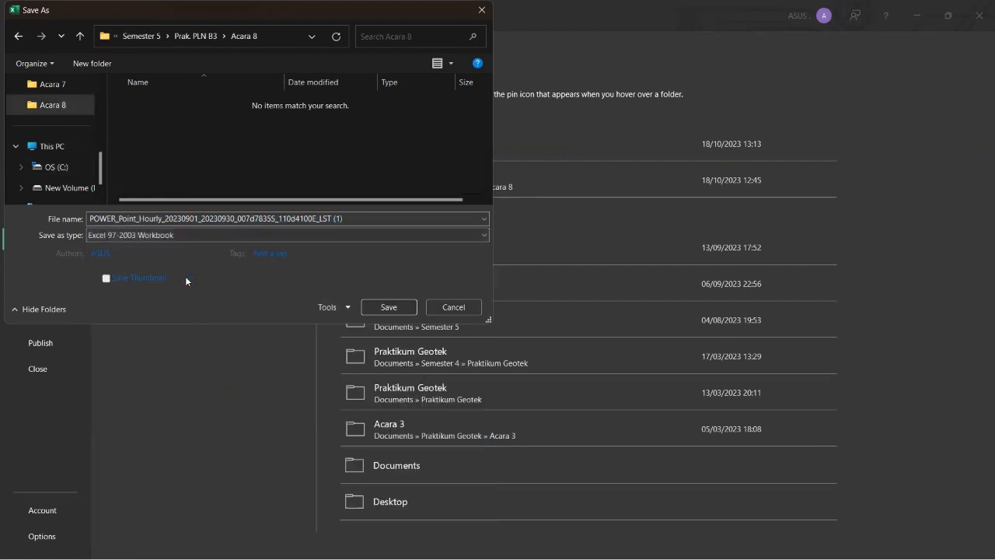
left_click(346, 217)
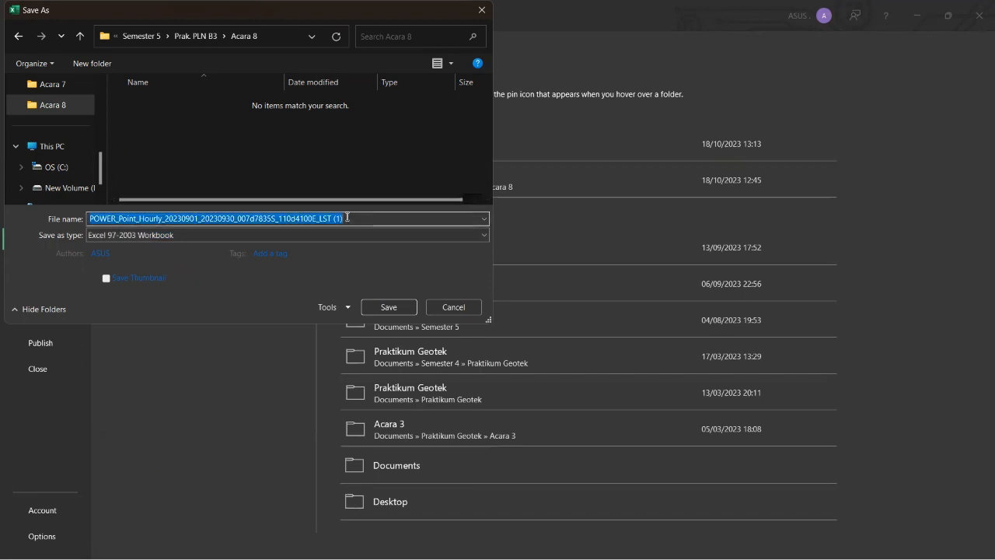
type("DATA")
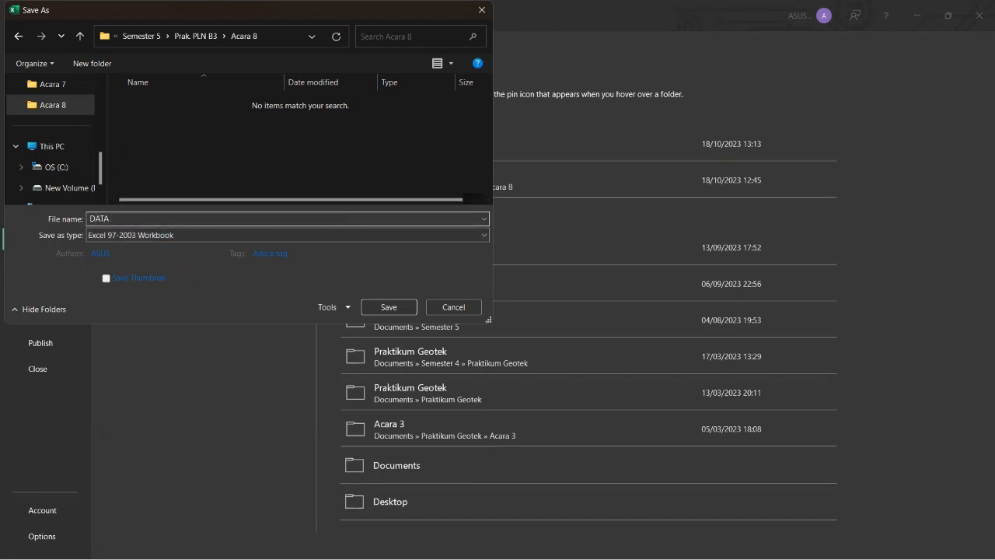
type(" OLAHAN WRPLOT")
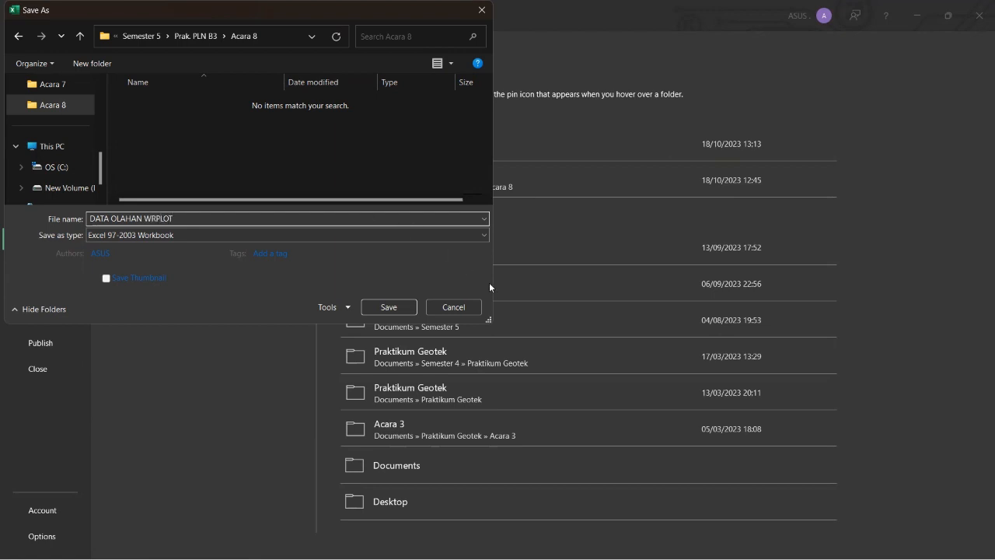
left_click(389, 307)
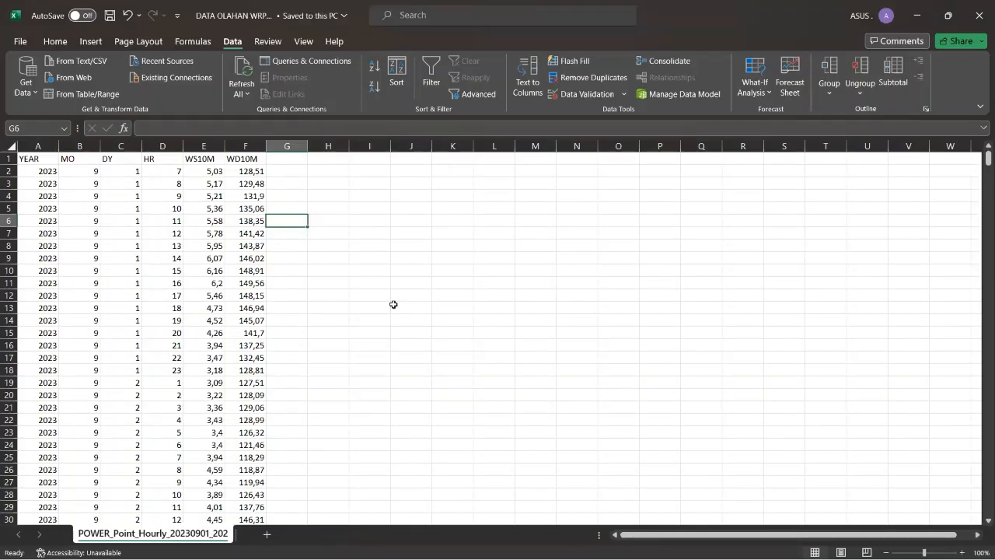
- Switch to WRPLOT View, maximize its window and open the Import Surface Data from Excel dialog
left_click(918, 17)
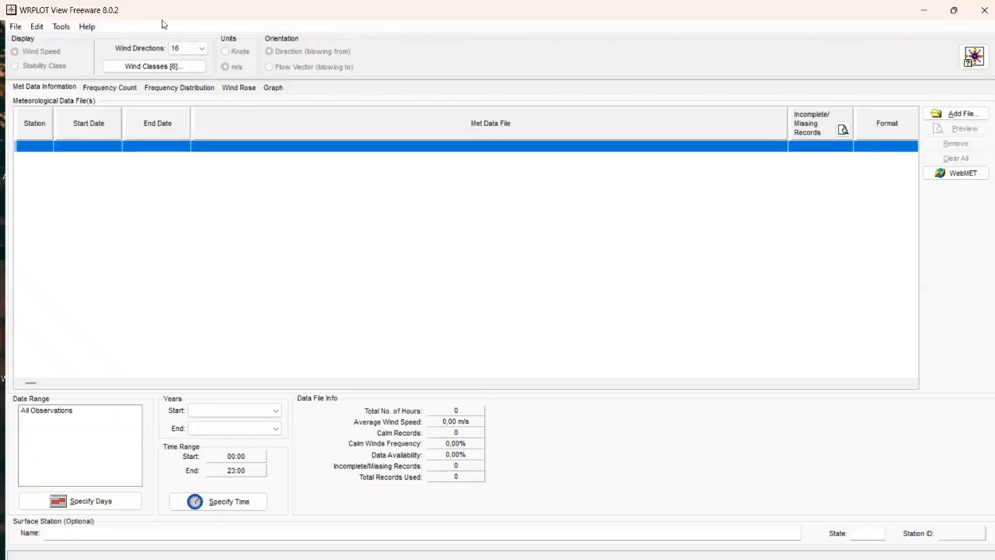
left_click(953, 12)
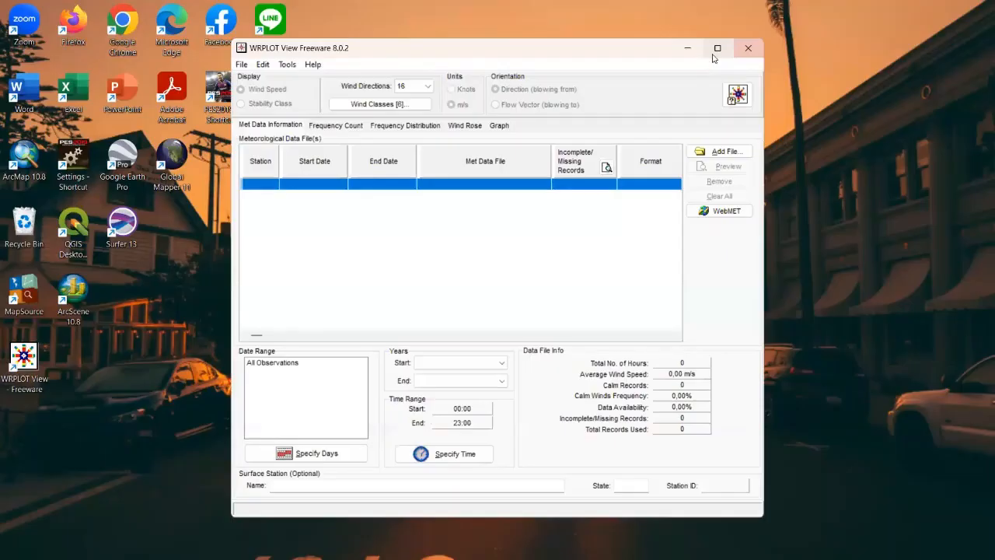
left_click(717, 48)
left_click(55, 21)
left_click(124, 70)
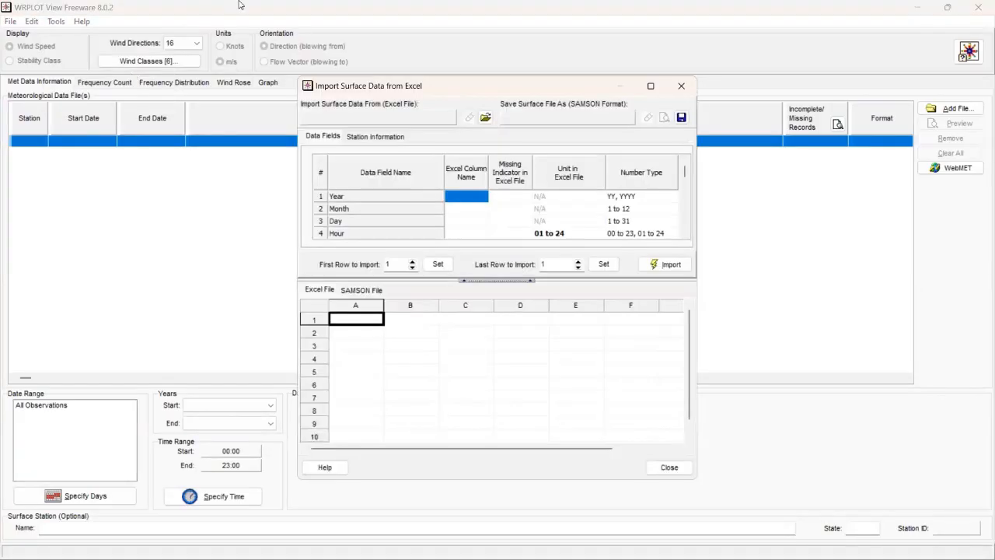
- Load DATA OLAHAN WRPLOT from the Acara 8 folder as the Excel file to import
left_click(484, 118)
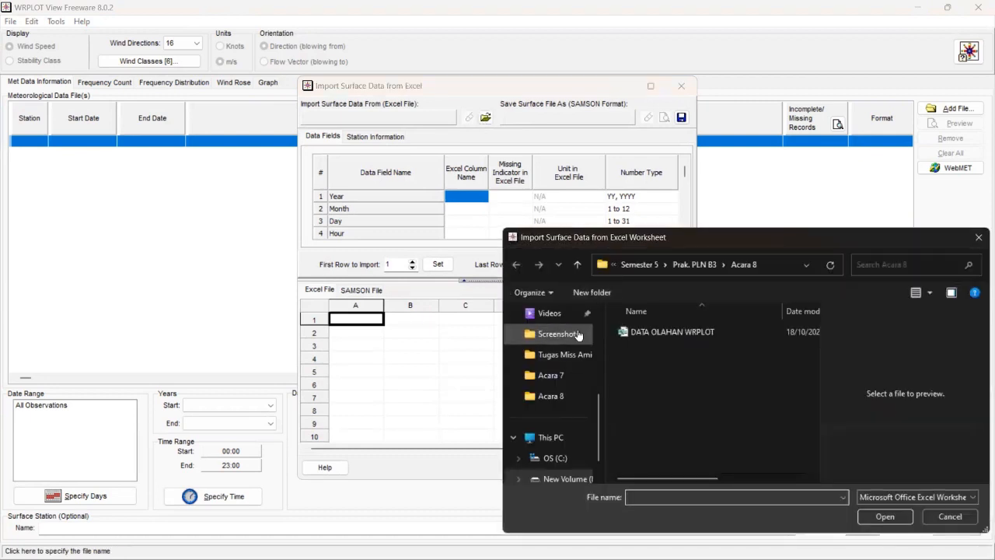
left_click(659, 332)
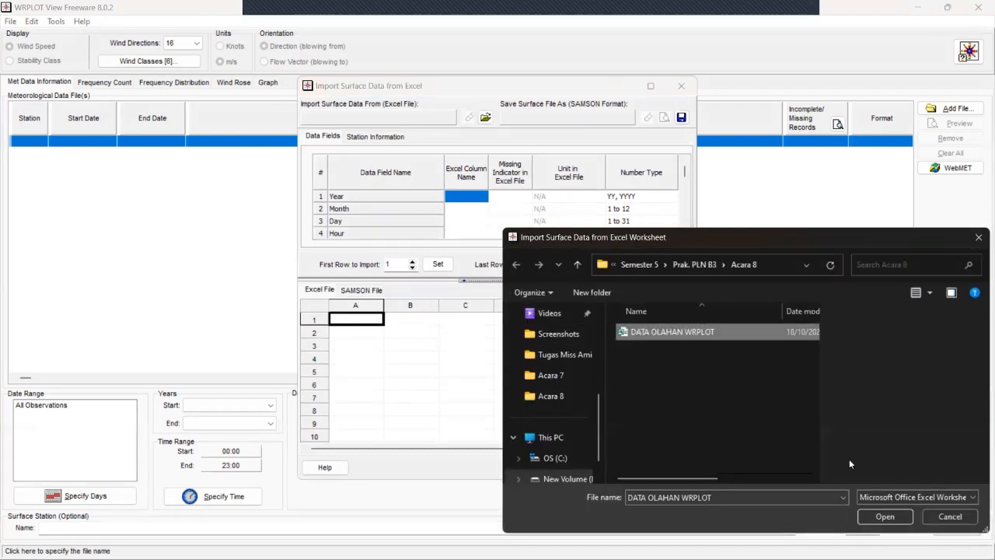
left_click(886, 517)
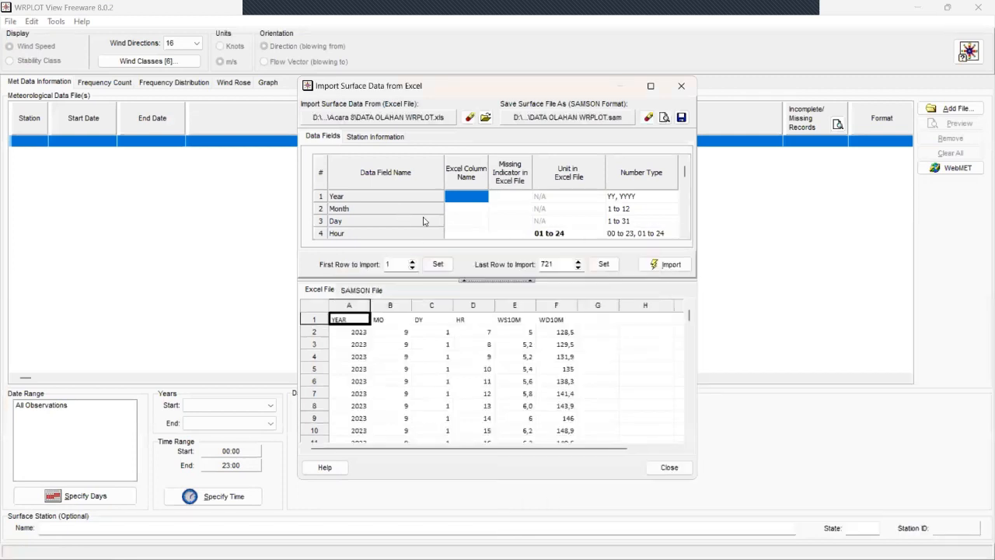
- Assign Excel columns A, B, C and D to the Year, Month, Day and Hour data fields
left_click(460, 195)
type("B")
key("Return")
type("C")
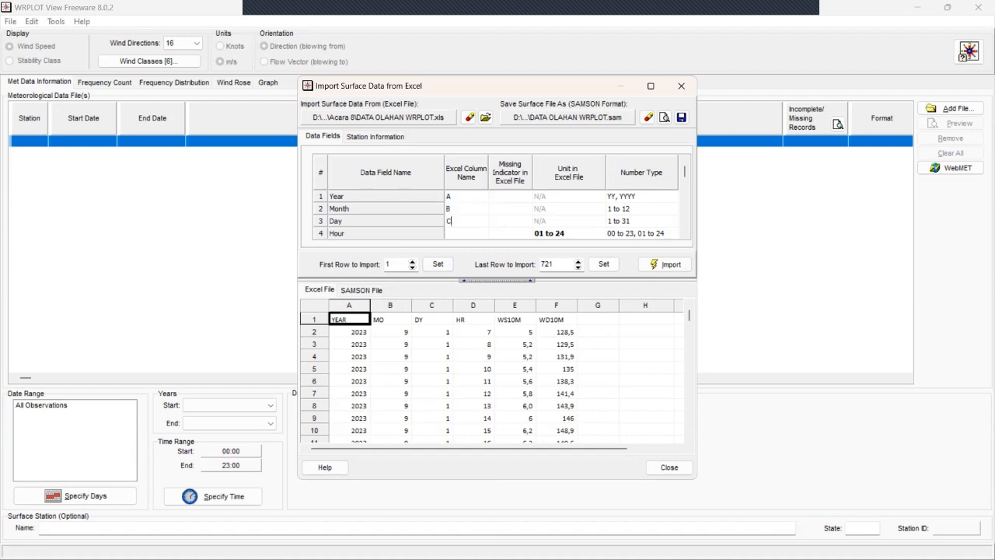
key("Return")
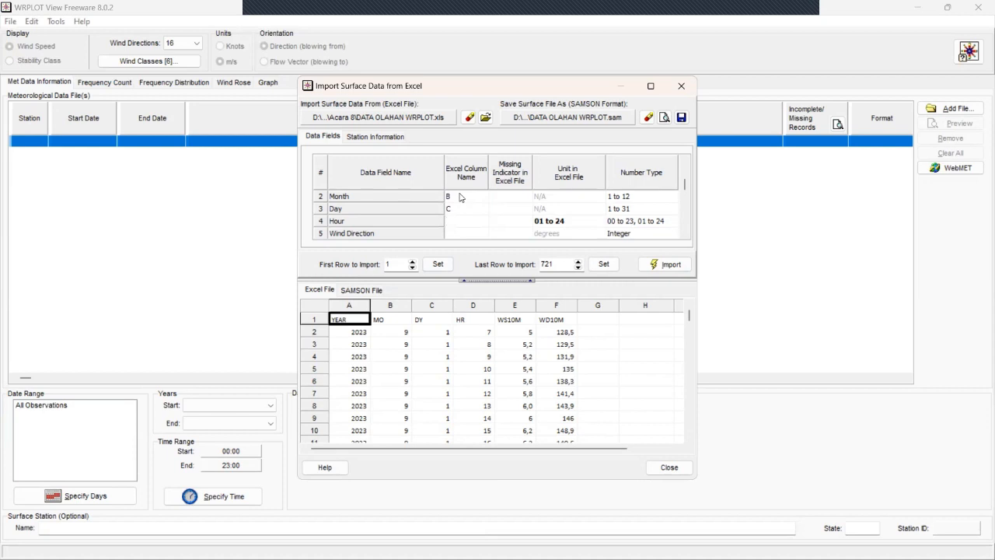
type("D")
key("Return")
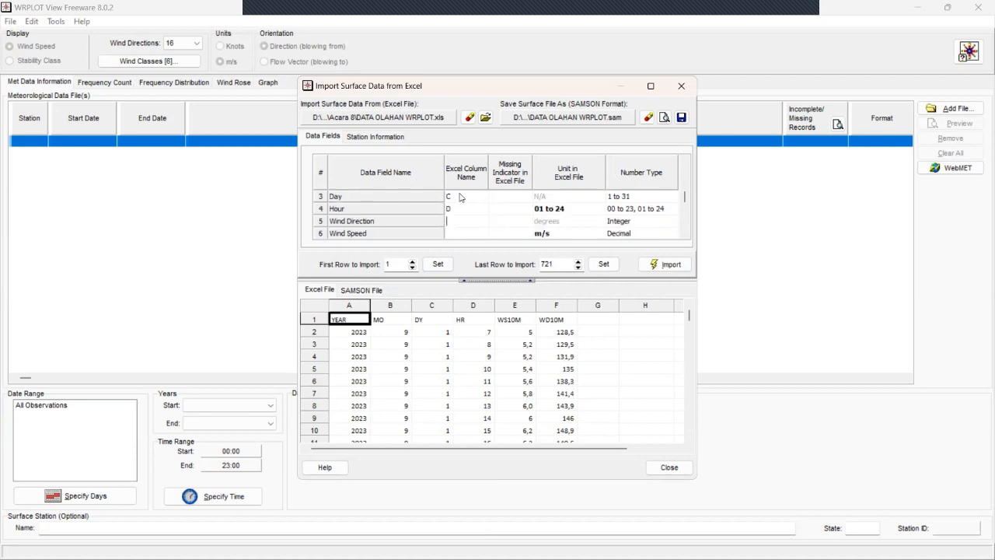
- Assign column F to Wind Direction and column E to Wind Speed, and set the first row to import to 2
type("F")
key("Return")
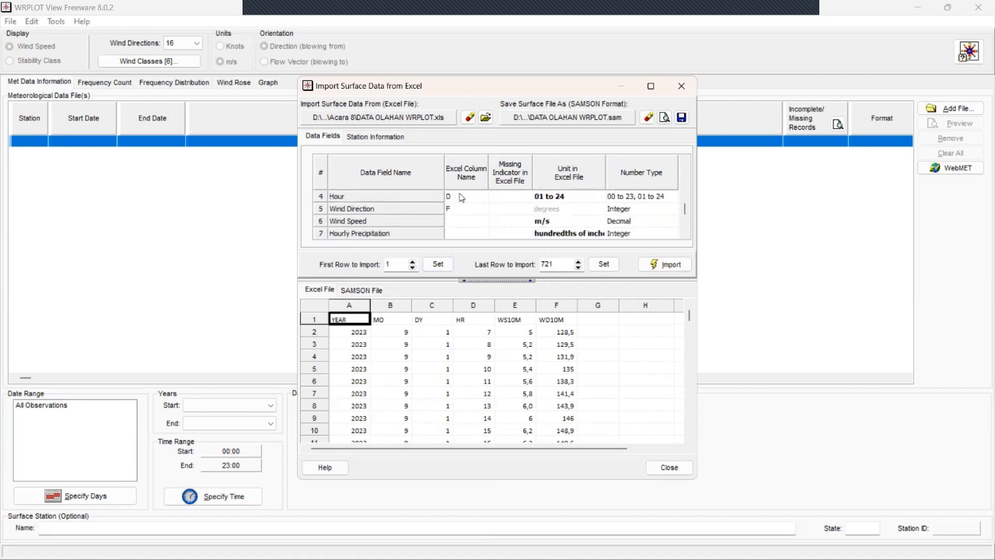
type("E")
left_click(412, 261)
left_click_drag(689, 319, 691, 293)
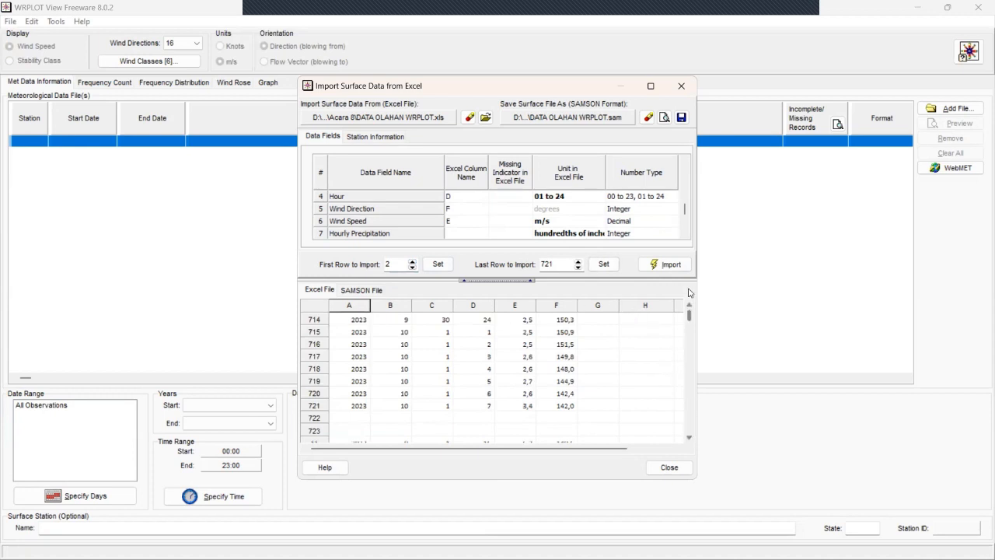
- Fill in the station information with Station ID 9, city SLEMAN and state ID
left_click(378, 137)
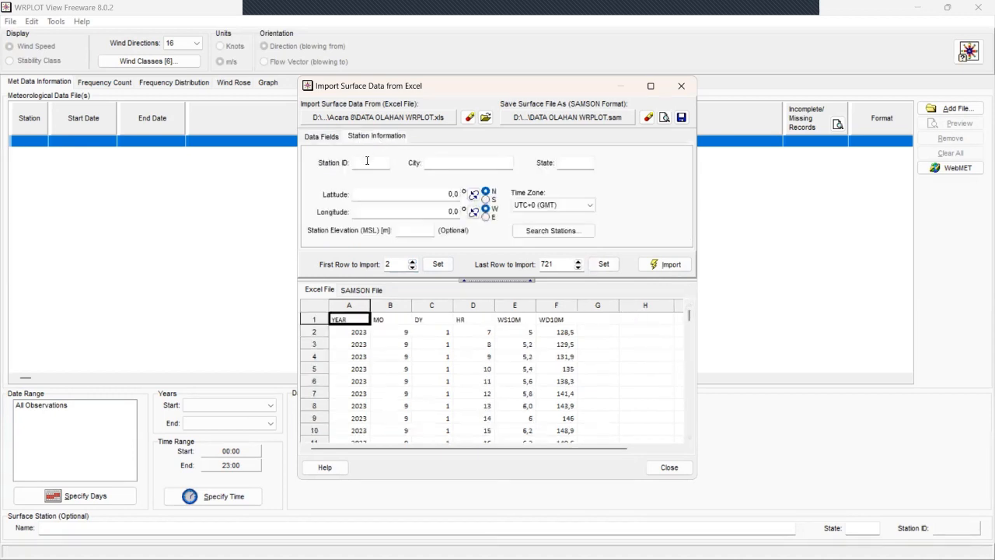
left_click(362, 164)
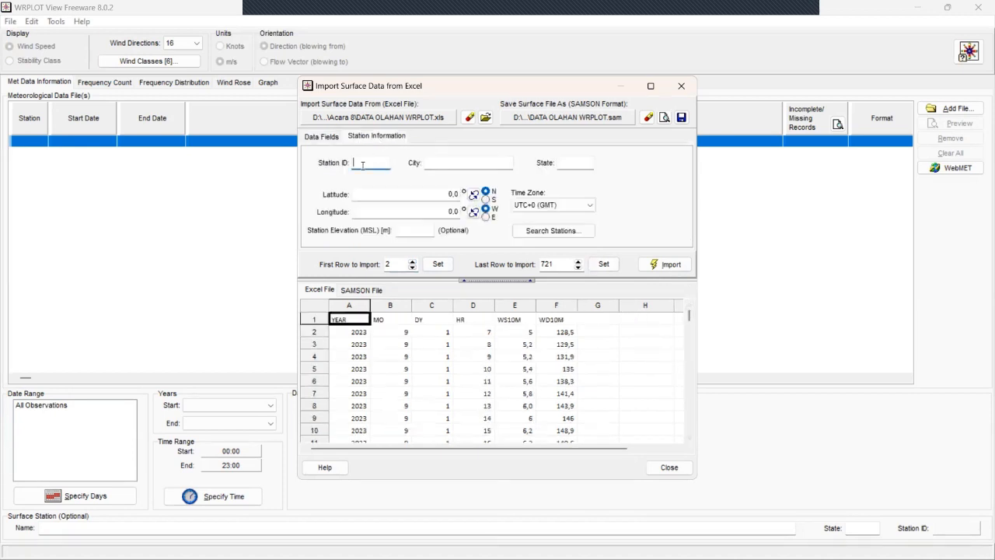
left_click(438, 161)
left_click(561, 160)
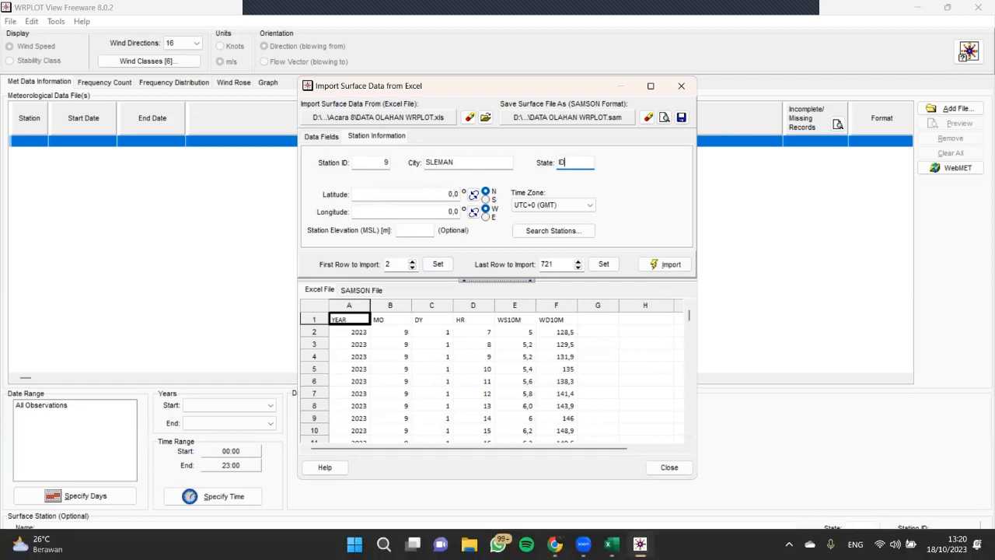
- Look up the point's coordinates in the POWER Data Access Viewer and set latitude 7,783 S and longitude 110,41 E for the station
mouse_move(555, 543)
left_click(578, 484)
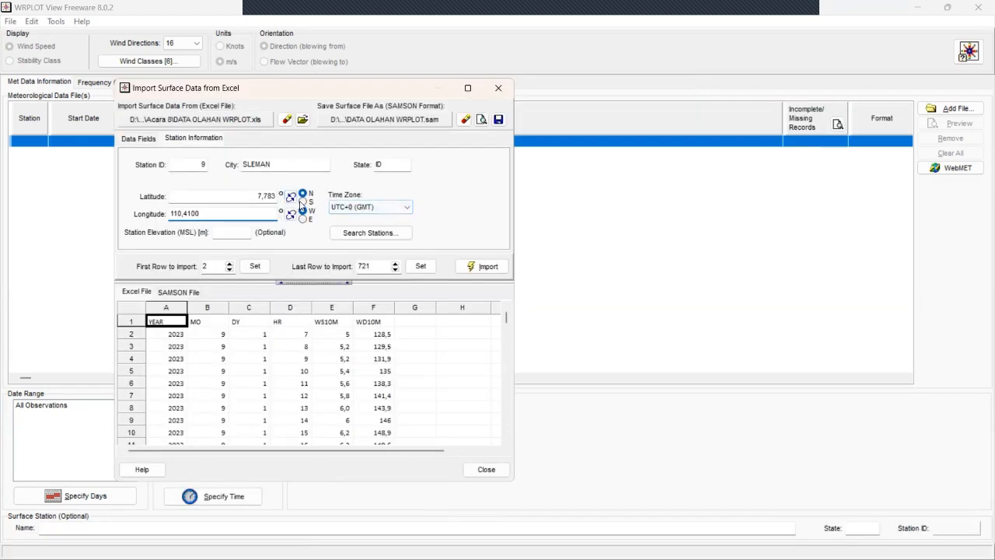
left_click(302, 202)
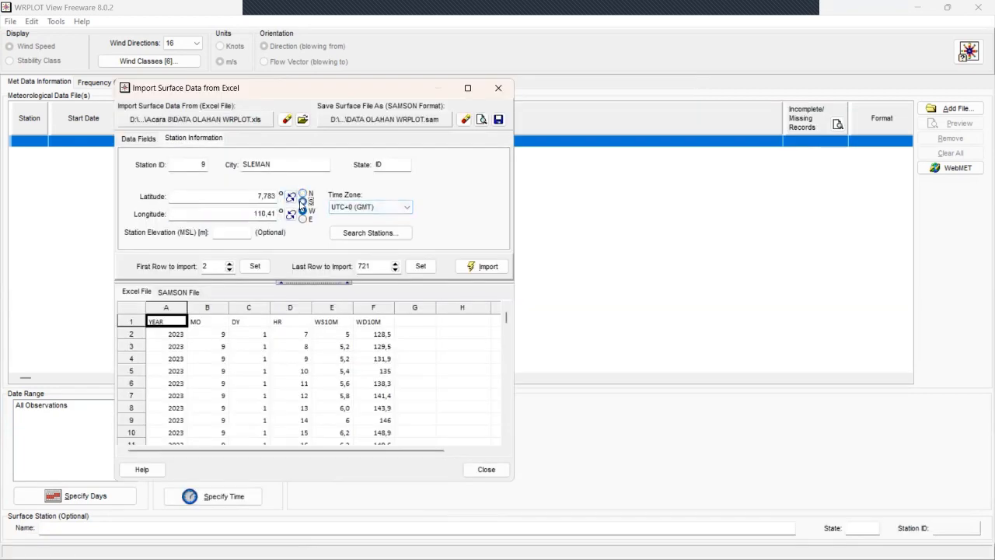
left_click(302, 218)
- Set the station's time zone to UTC+7 (Bangkok) and its elevation to 159 m
left_click(339, 208)
scroll(366, 256, "up", 2)
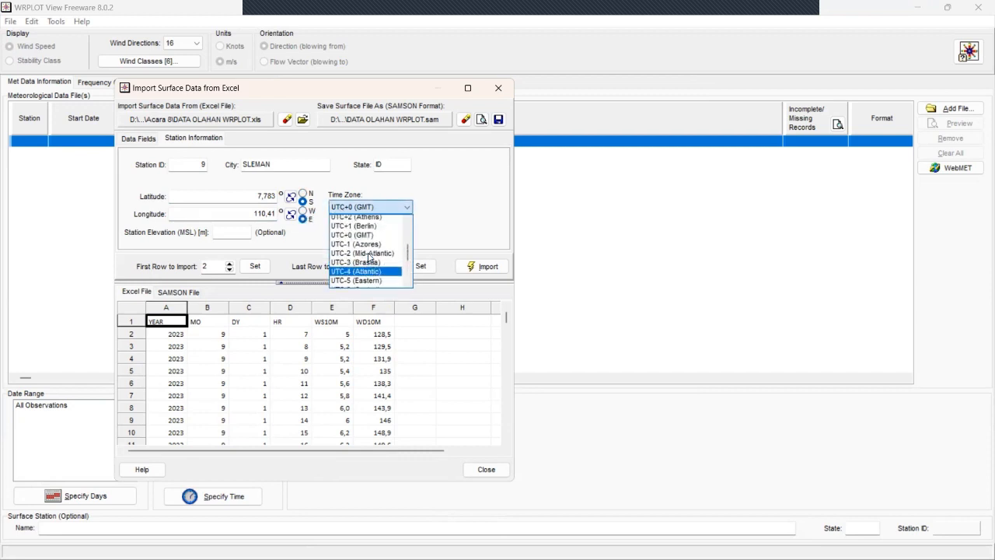
scroll(370, 258, "up", 3)
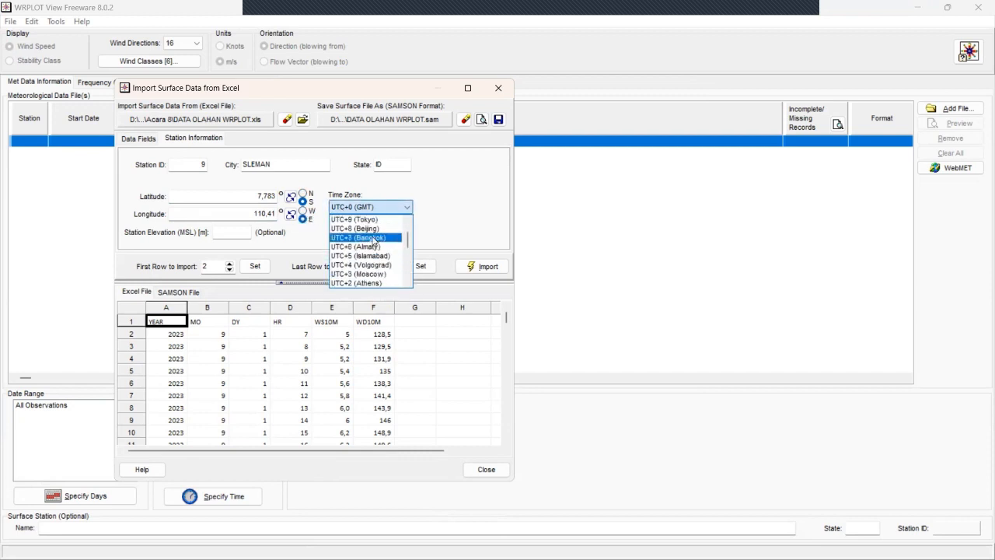
left_click(372, 235)
left_click(233, 231)
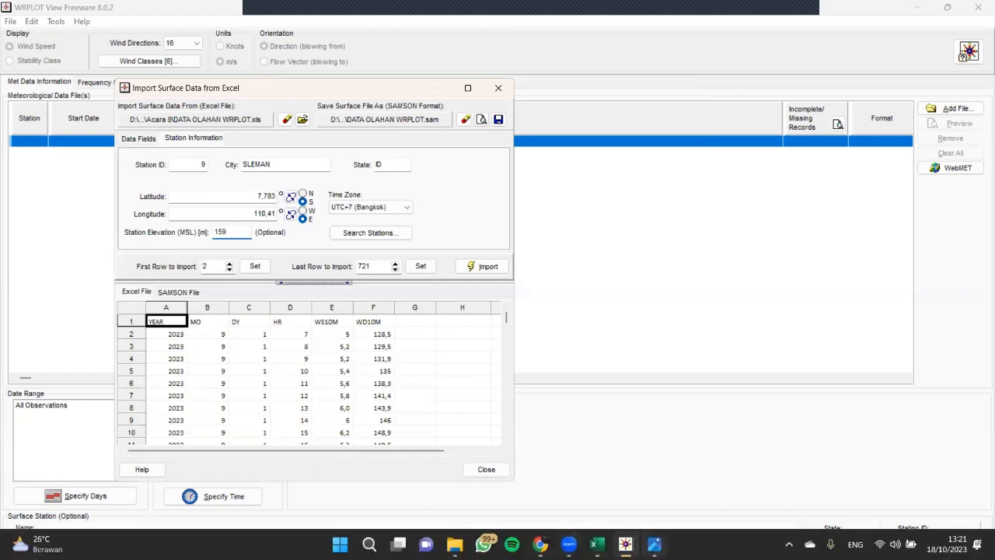
- Check the coordinates against the POWER Data Access Viewer screenshot and set the latitude to 7,7835, keeping longitude 110,41
left_click(655, 546)
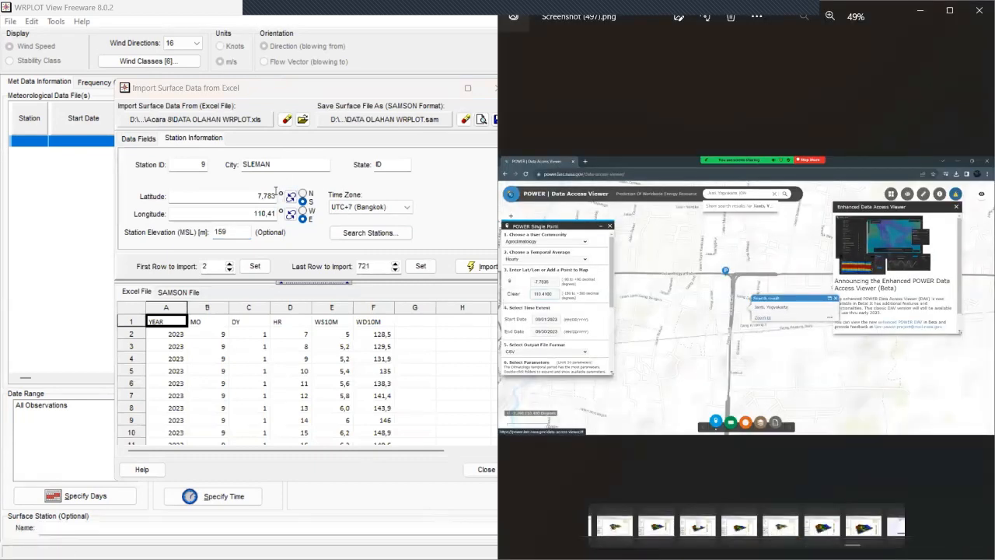
left_click(257, 194)
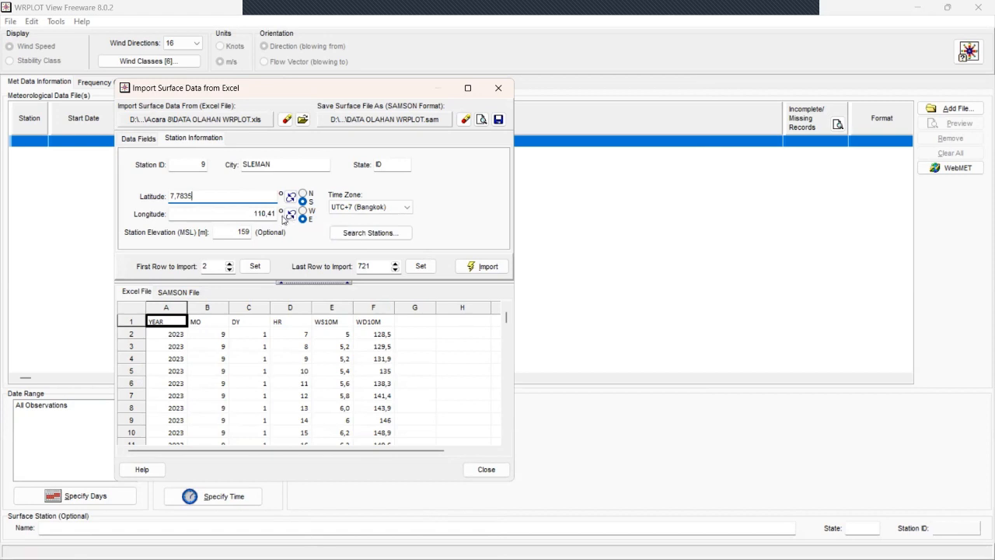
left_click(262, 213)
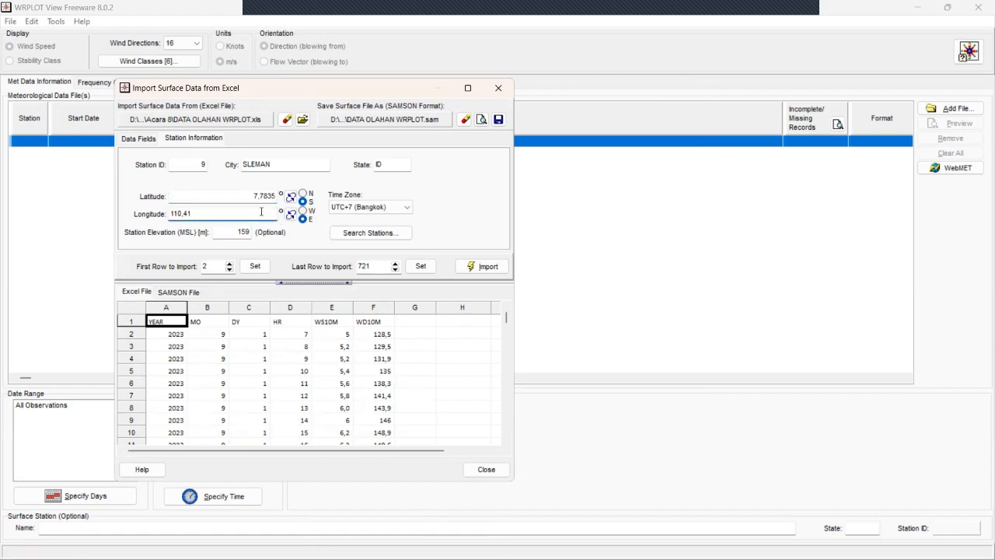
left_click(235, 197)
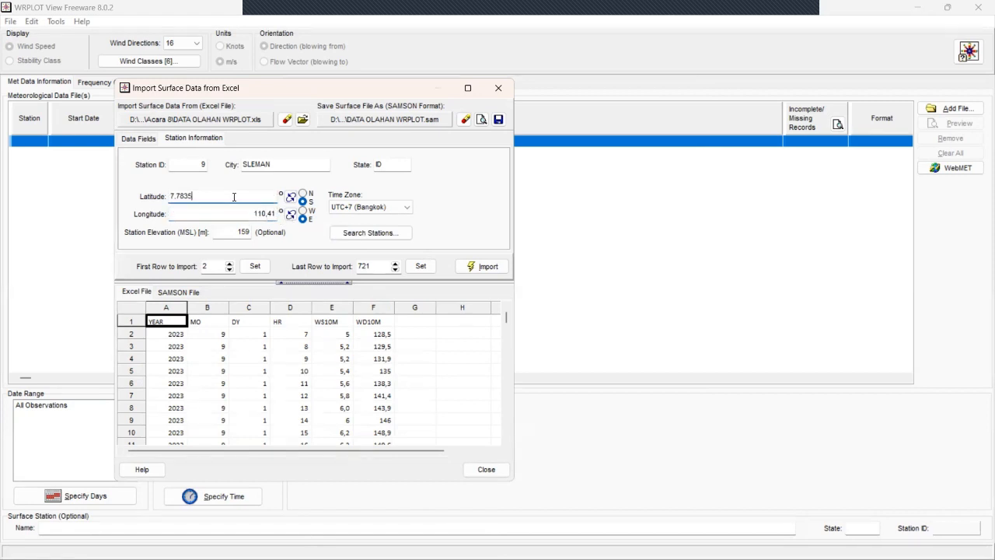
left_click(257, 215)
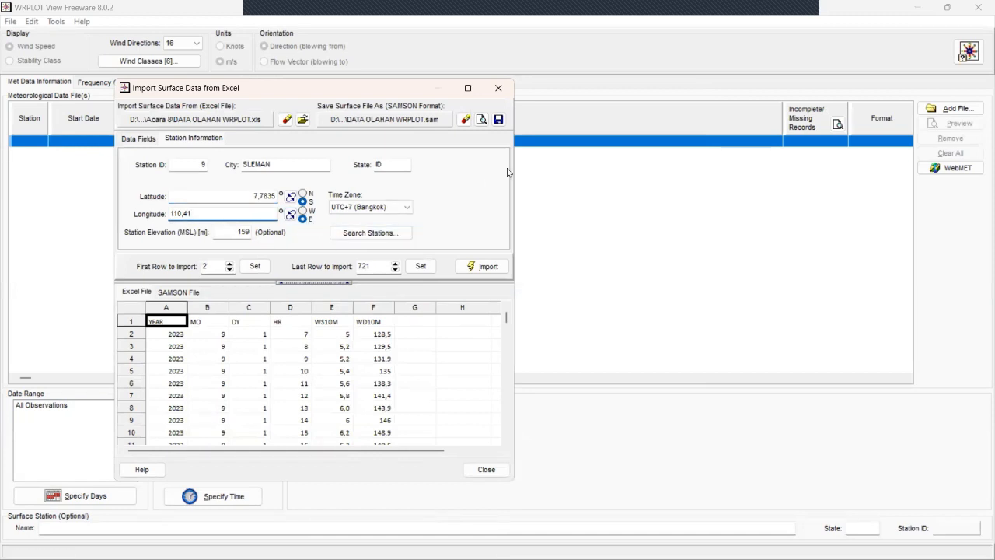
- Set the SAMSON output file to DATA OLAHAN WRPLOT in the Acara 8 folder and import the Excel data
left_click(497, 119)
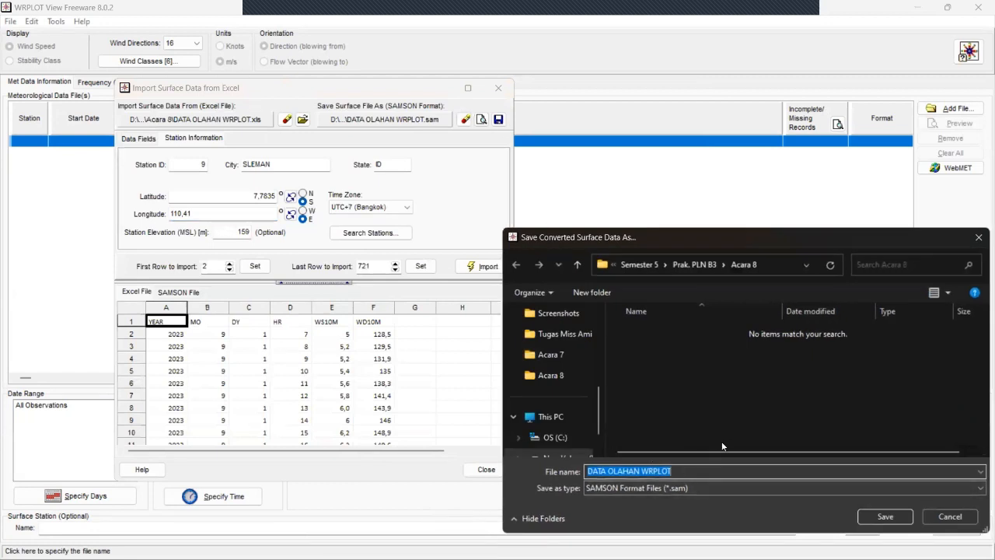
left_click(704, 484)
left_click(704, 494)
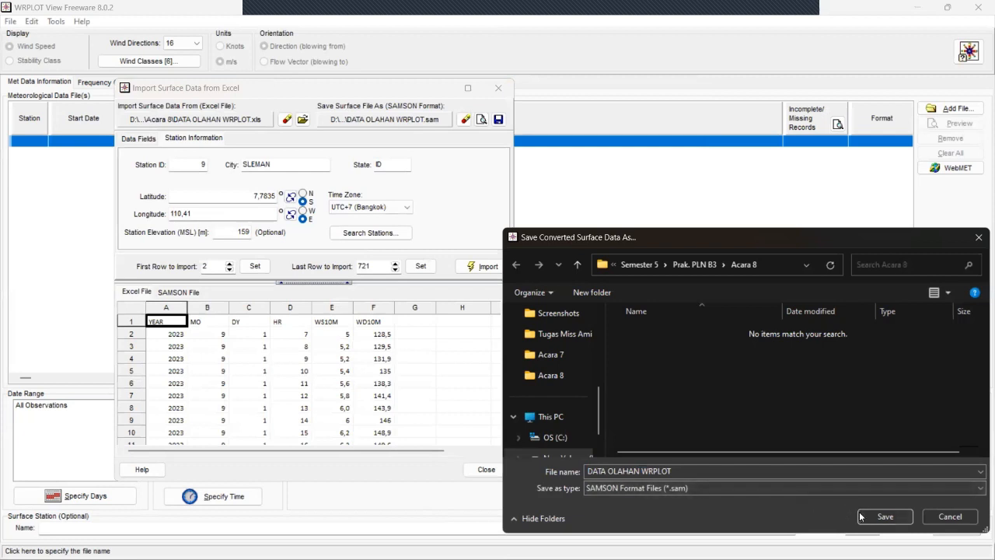
left_click(884, 516)
left_click(491, 268)
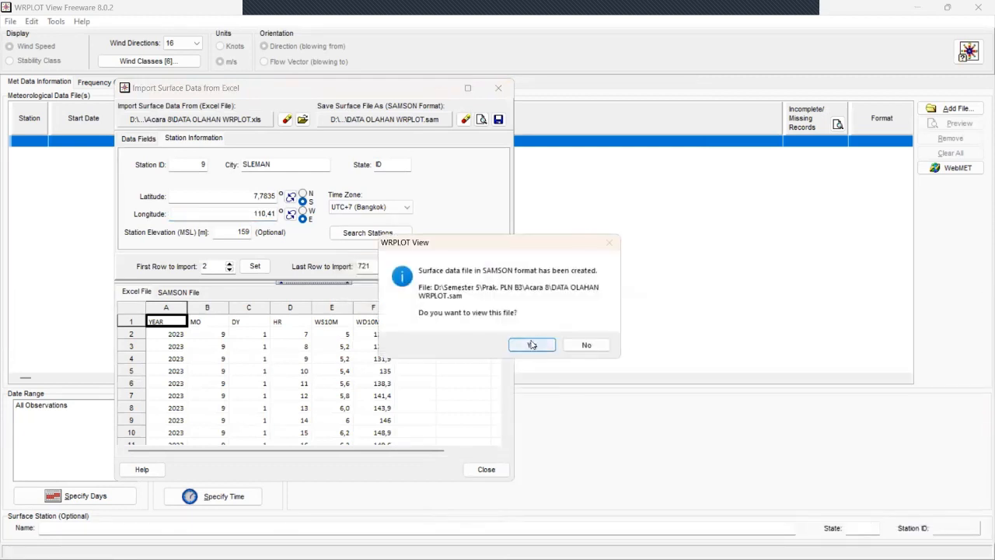
- View the contents of the created SAMSON file and close the import dialog
left_click(531, 344)
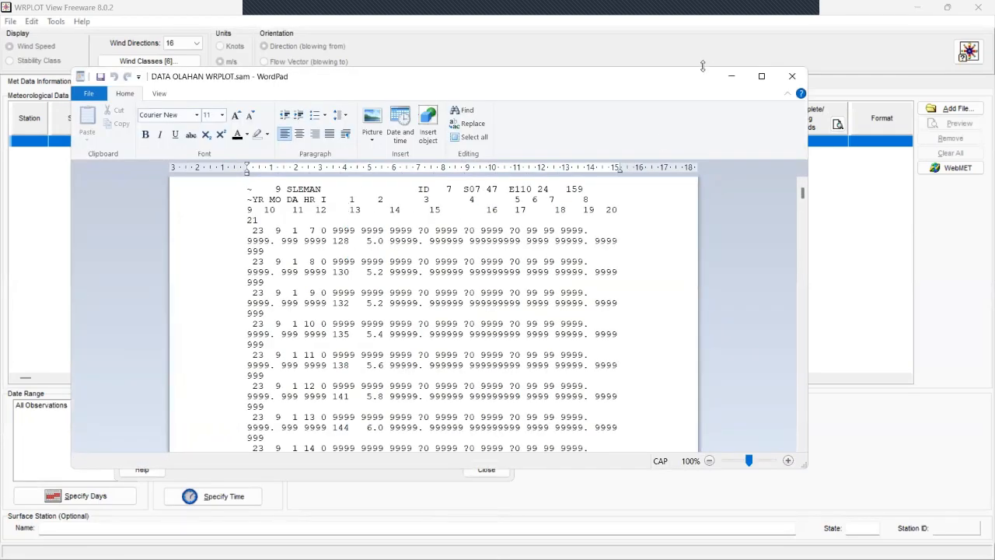
left_click(728, 77)
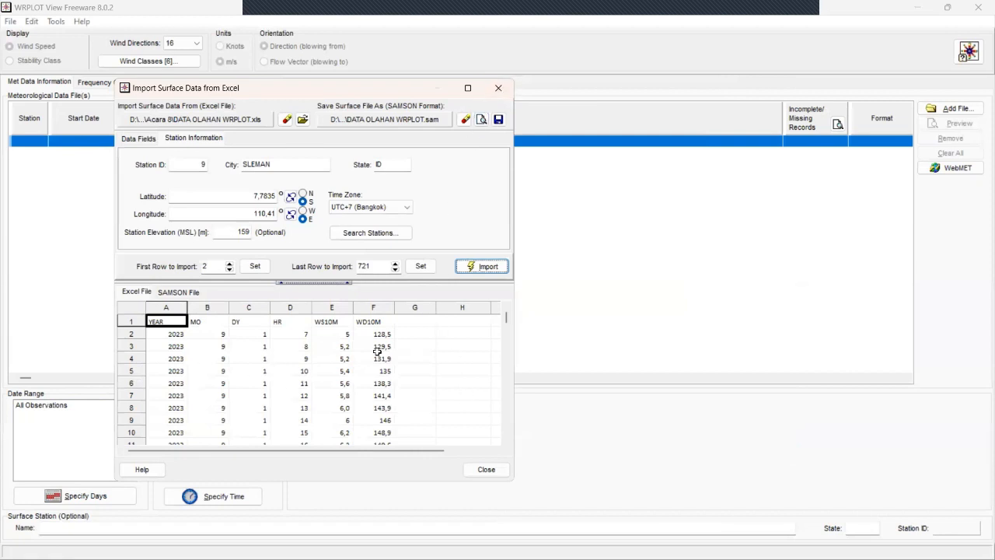
left_click(498, 88)
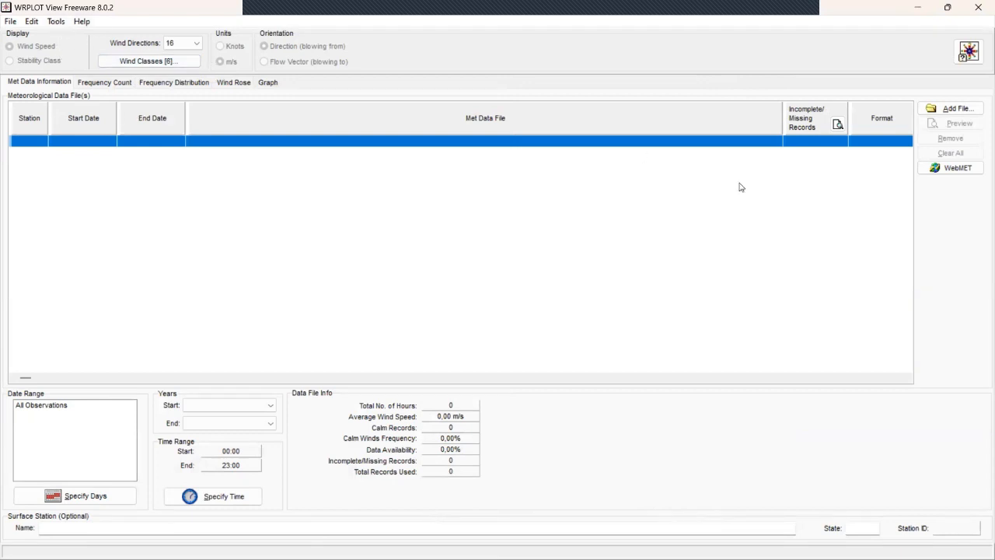
- Add DATA OLAHAN WRPLOT.sam from the Acara 8 folder as the meteorological data file
left_click(952, 108)
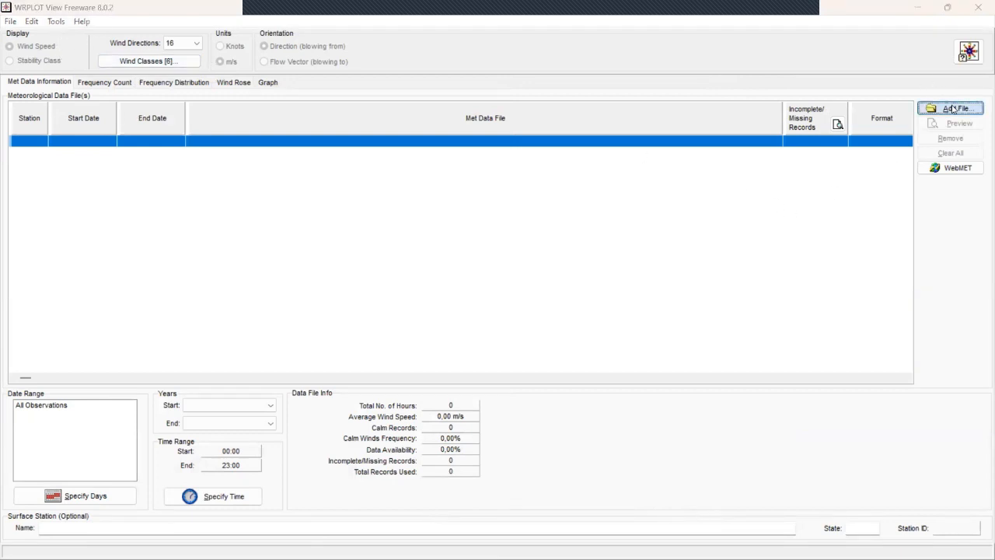
left_click(684, 333)
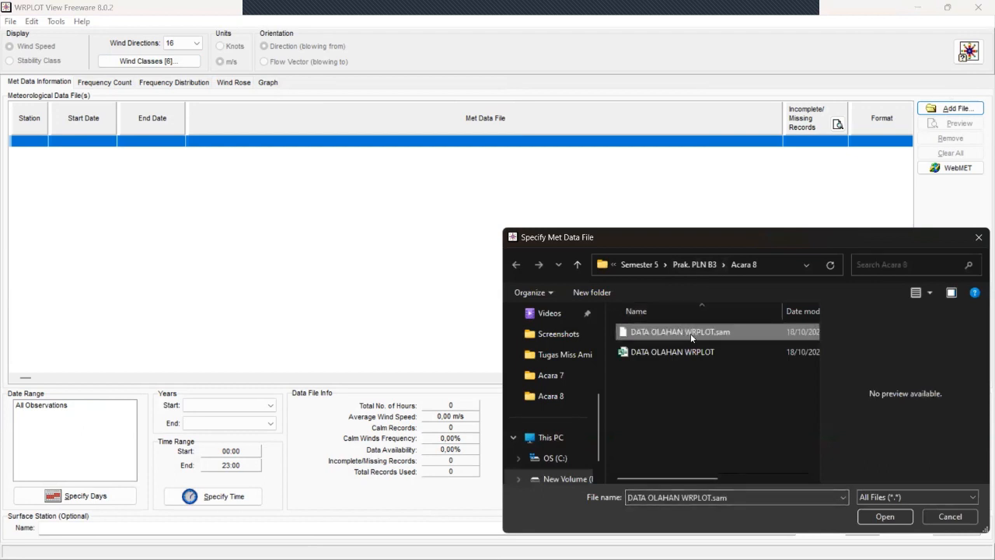
left_click(888, 515)
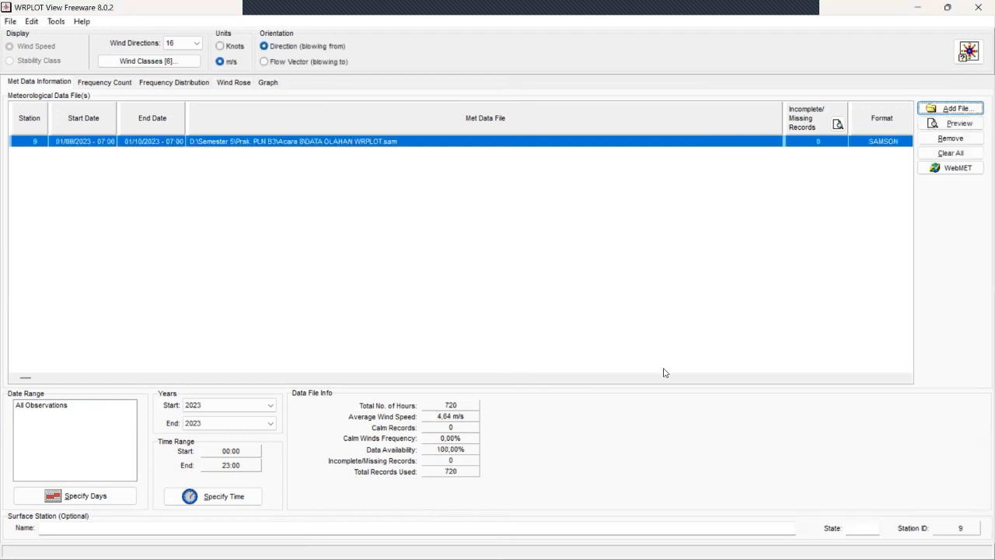
- Review the frequency count, frequency distribution, wind rose and wind class graph of the loaded data
left_click(93, 86)
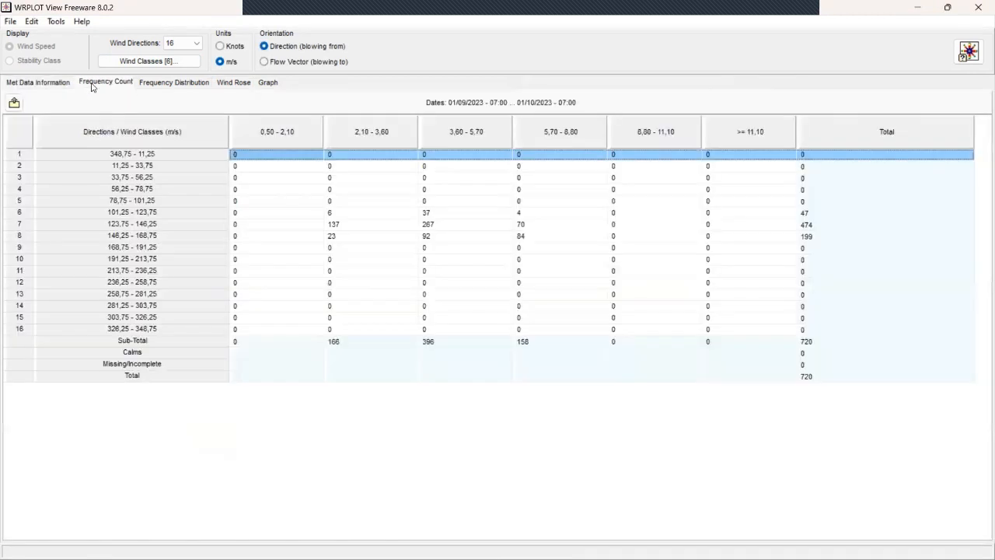
left_click(188, 82)
left_click(234, 81)
left_click(267, 81)
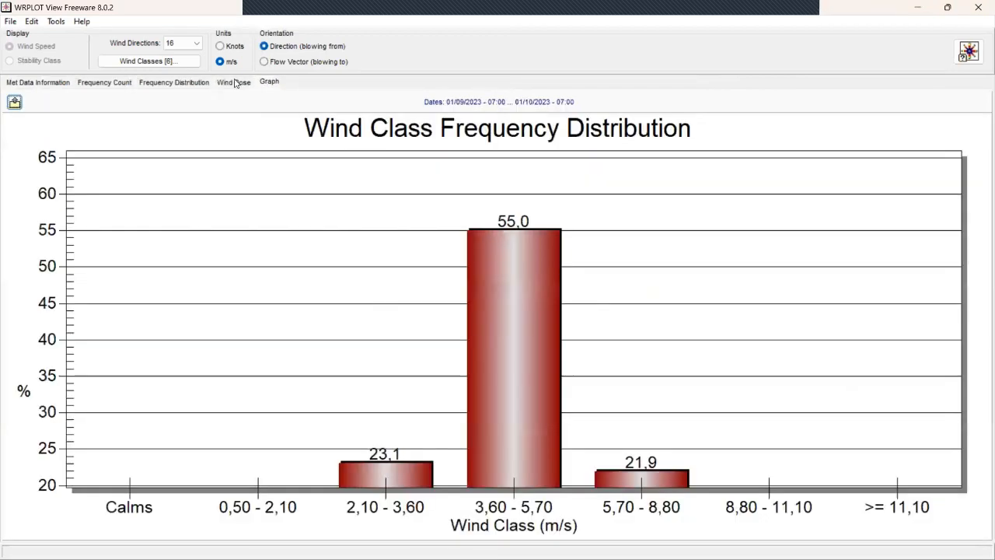
left_click(234, 81)
left_click(192, 83)
left_click(122, 82)
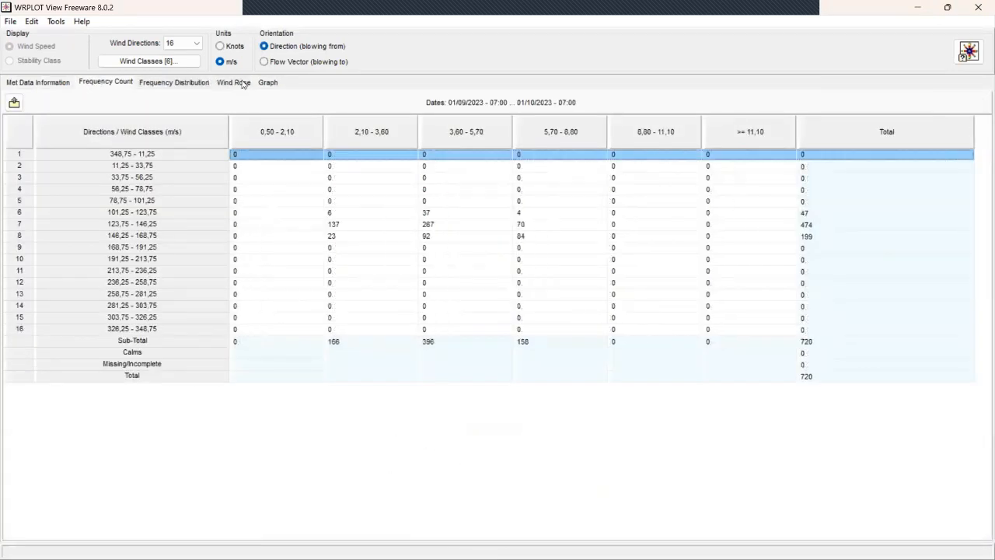
- Show the wind rose and compare its Flow Vector (blowing to) orientation with Direction (blowing from)
left_click(242, 82)
left_click(196, 44)
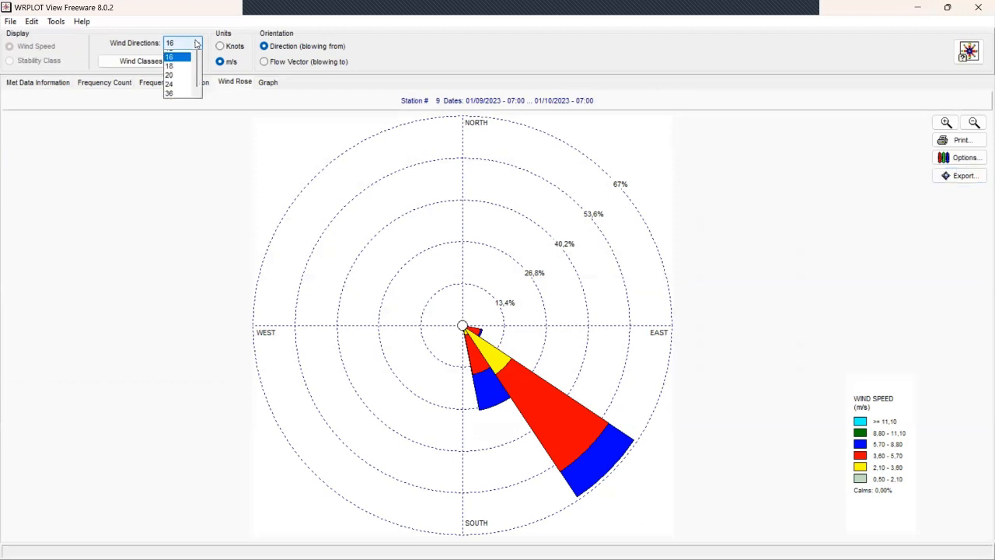
left_click(196, 44)
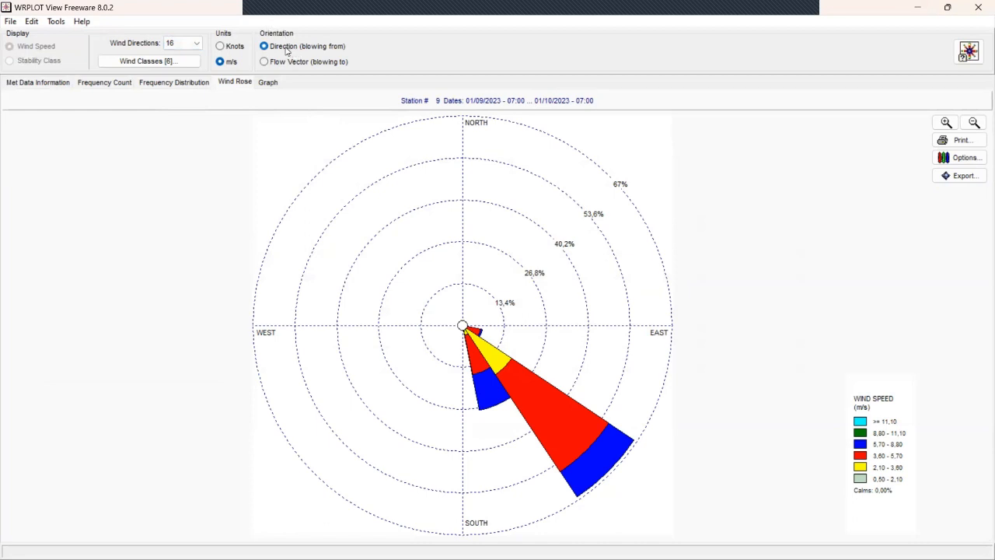
left_click(265, 62)
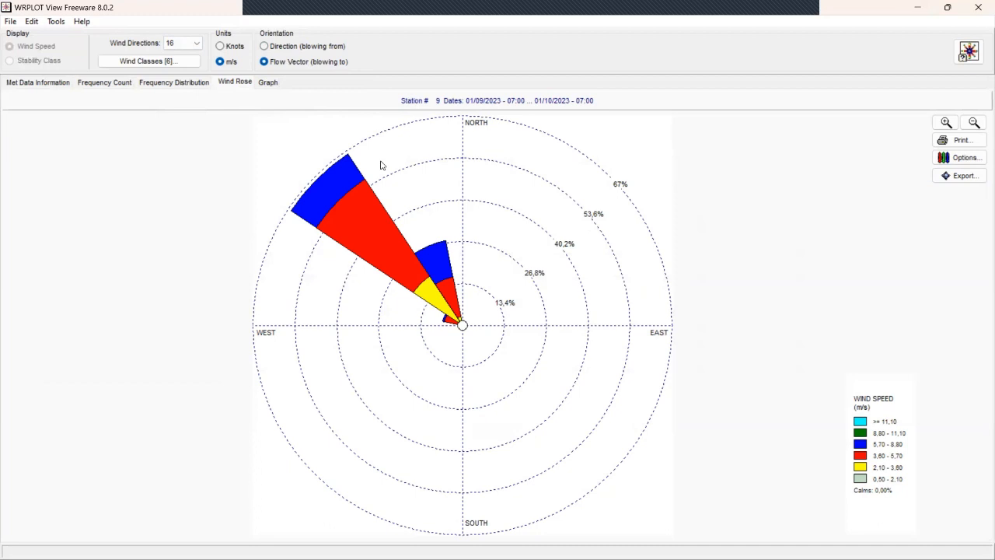
left_click(264, 47)
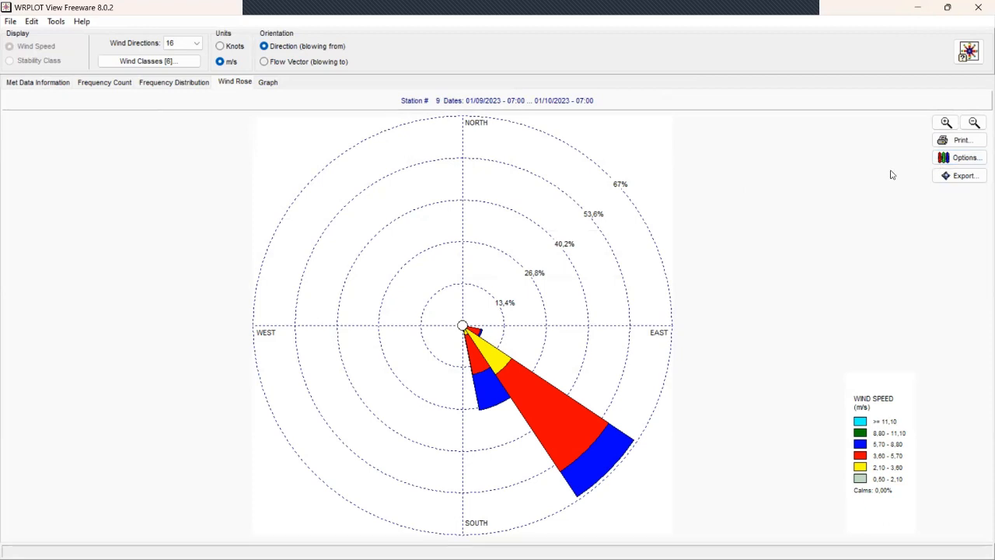
- Open the print preview of the wind rose and close it without printing
left_click(962, 141)
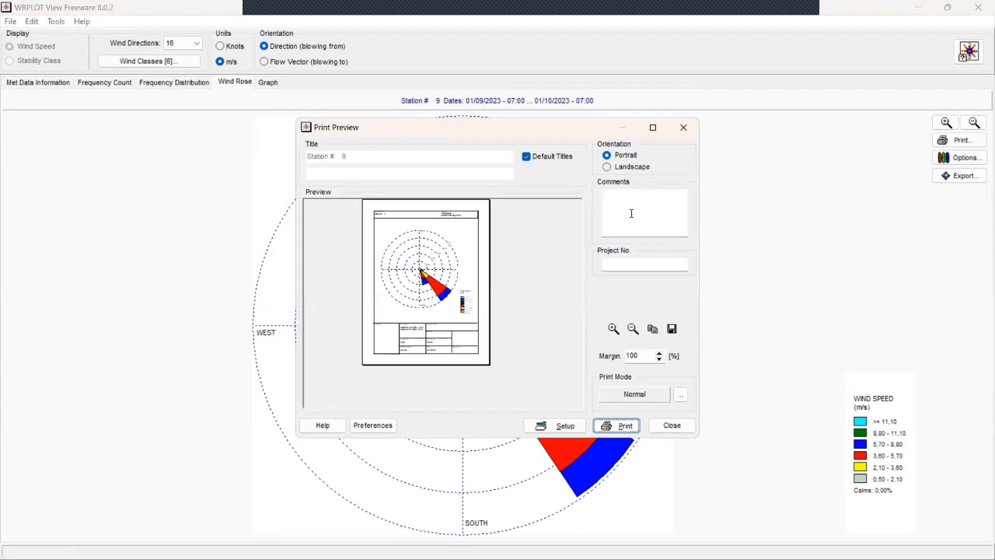
left_click(683, 127)
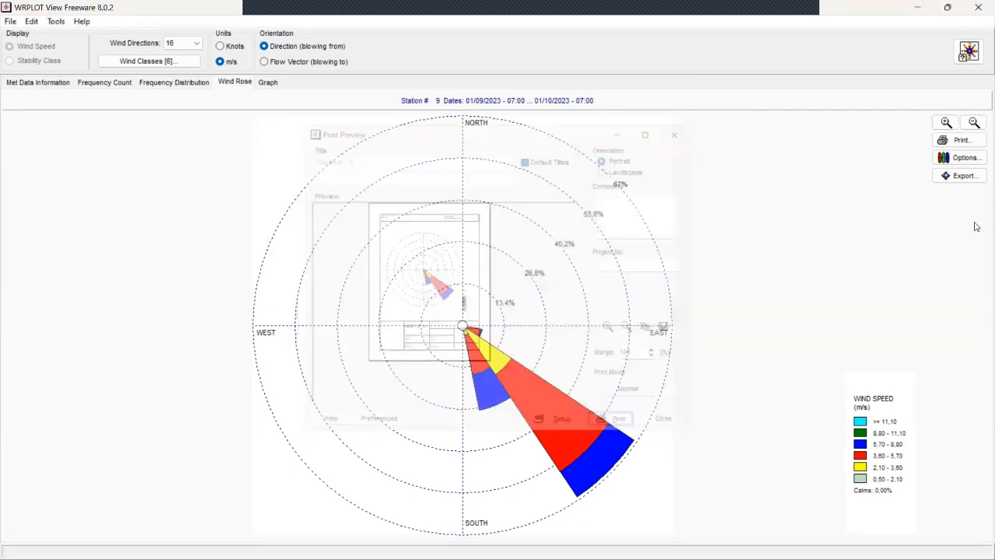
- Start the Google Earth export of the wind rose and set the rose plot's latitude to 7,7835° in decimal degrees
left_click(960, 176)
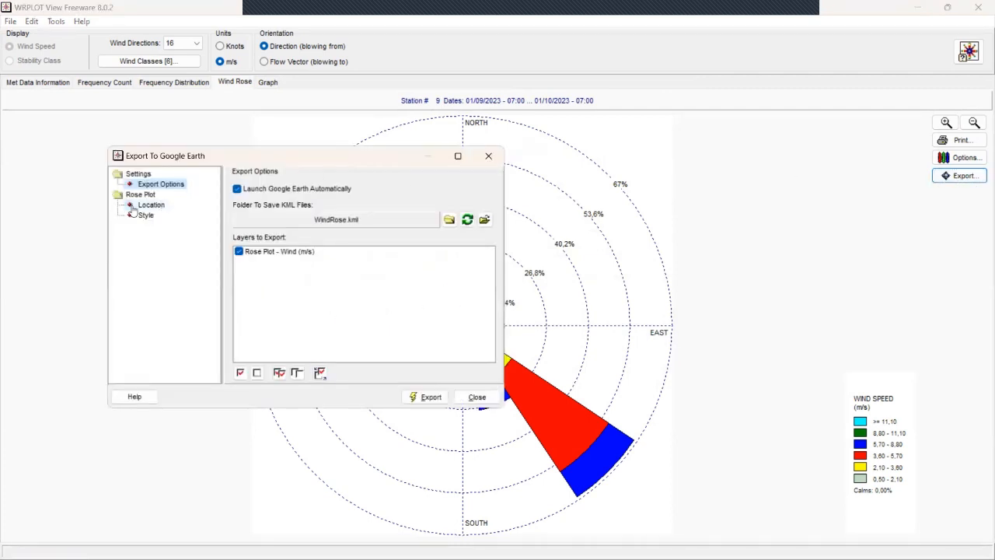
left_click(137, 206)
left_click(391, 202)
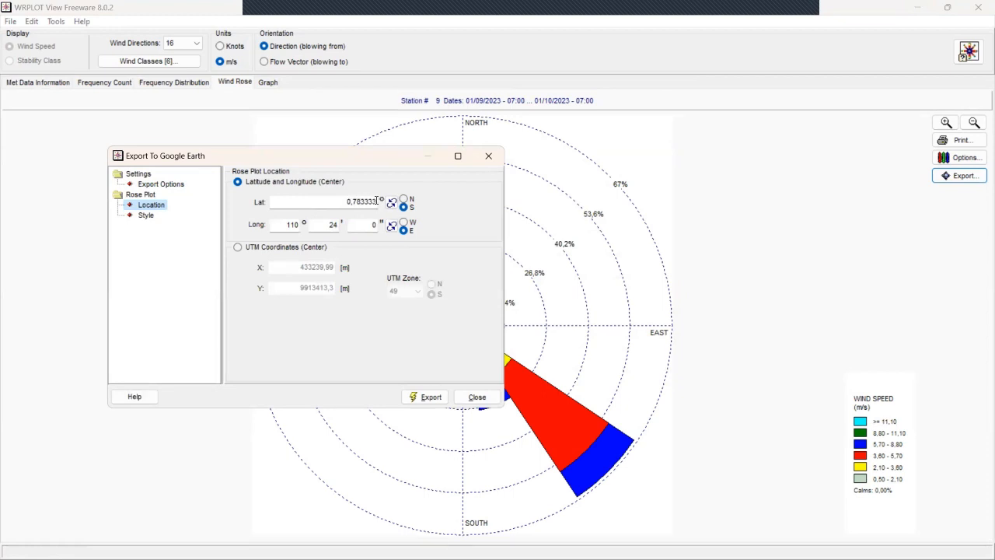
left_click(377, 201)
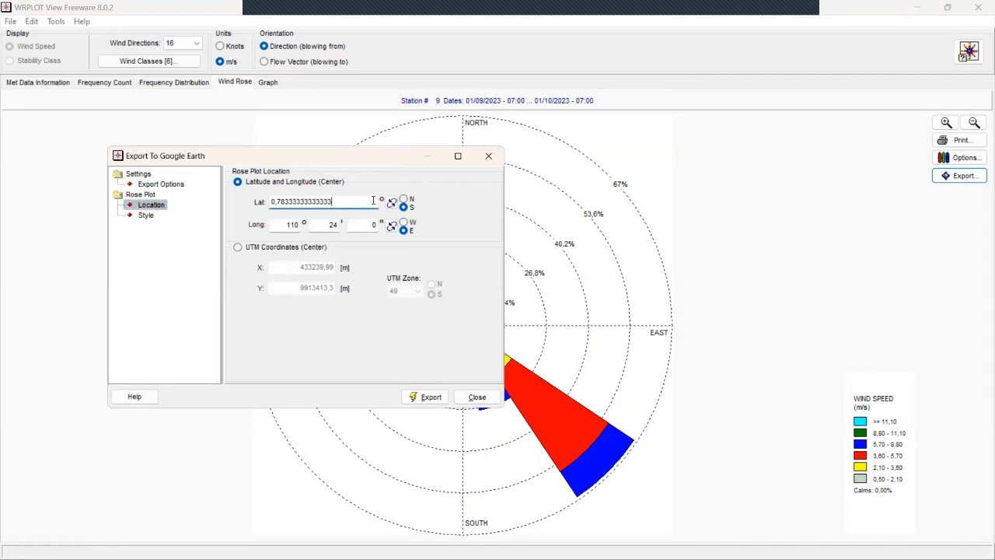
key("BackSpace")
key("BackSpace")
key("BackSpace")
key("BackSpace")
key("BackSpace")
key("BackSpace")
key("BackSpace")
key("BackSpace")
key("BackSpace")
key("BackSpace")
key("BackSpace")
key("BackSpace")
key("BackSpace")
key("BackSpace")
key("BackSpace")
key("BackSpace")
key("BackSpace")
key("BackSpace")
type("7")
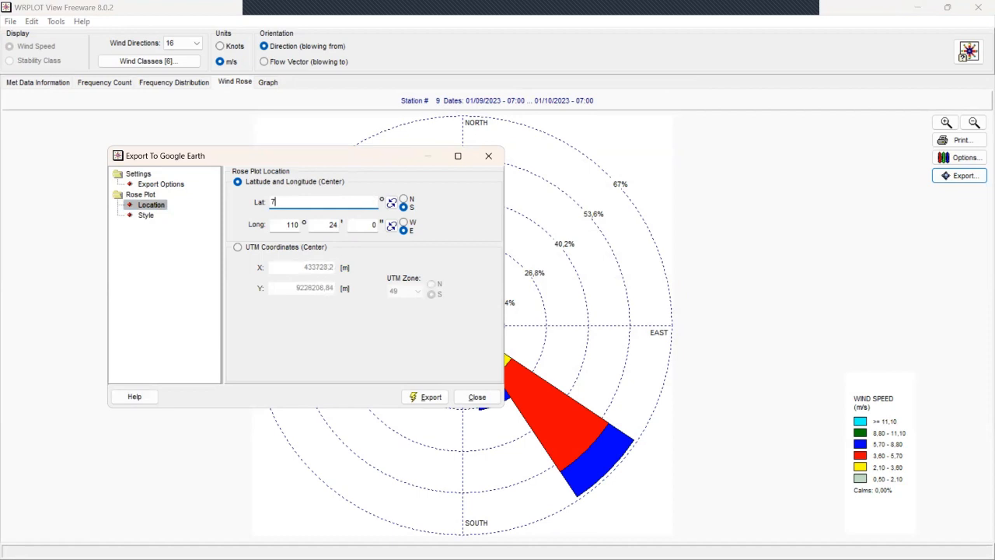
type(",7835")
- Switch the rose plot's longitude to decimal degrees and set it to 110,41°
left_click(391, 224)
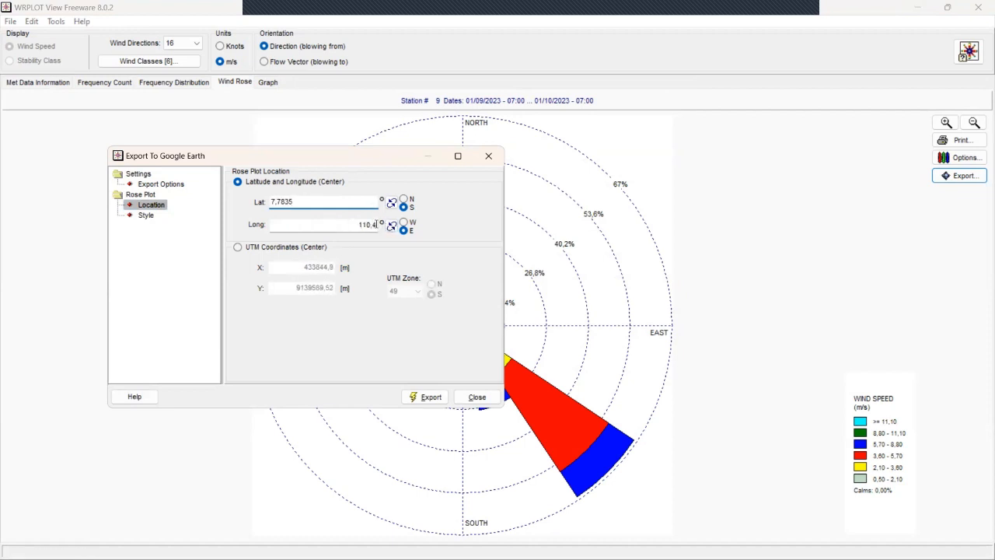
left_click(375, 223)
key("BackSpace")
key("BackSpace")
key("BackSpace")
key("BackSpace")
key("BackSpace")
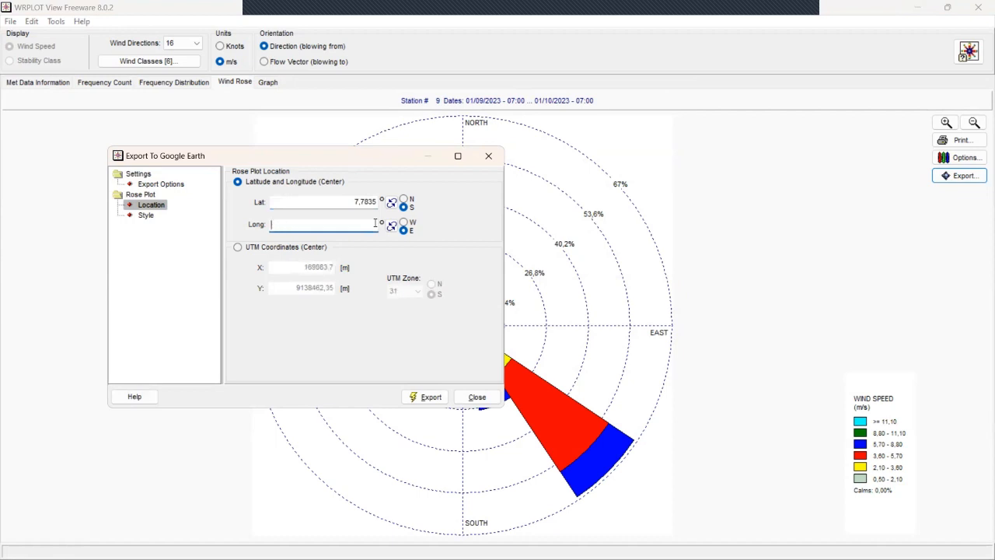
type("110,4100")
- Export the wind rose to Google Earth Pro and dismiss the start-up tips there
left_click(416, 396)
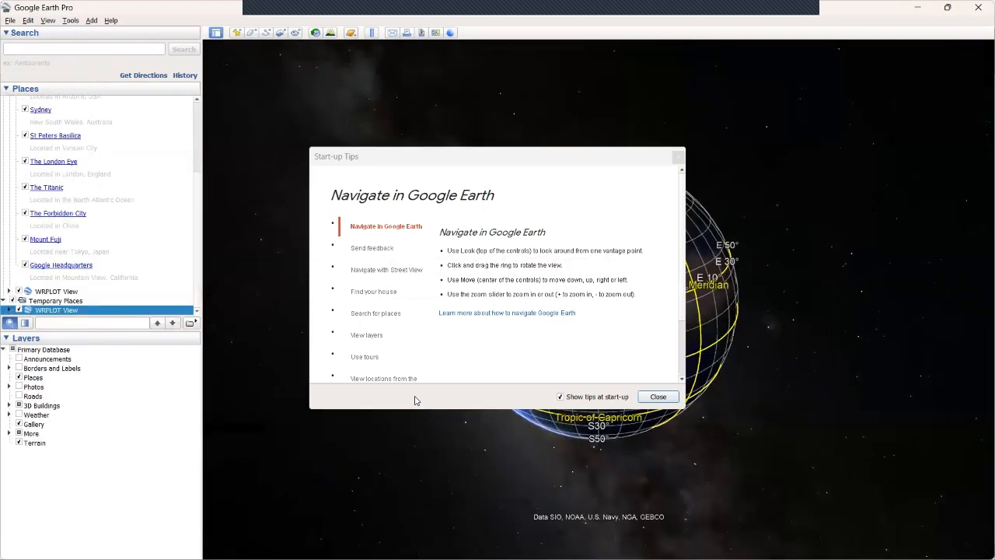
left_click(659, 398)
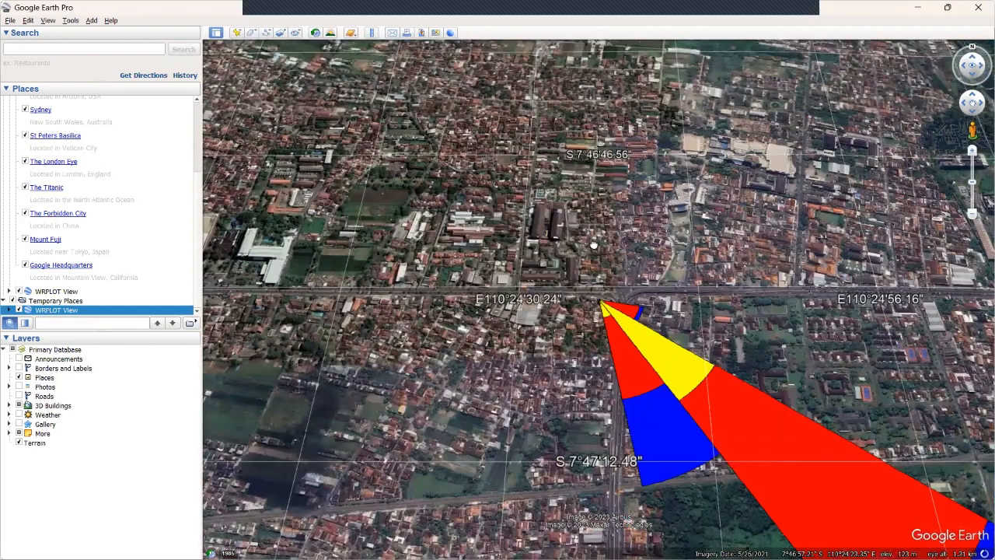
- Prepare a map image layout showing the whole wind rose, and place the legend directly beneath the map title
left_click_drag(597, 247, 421, 236)
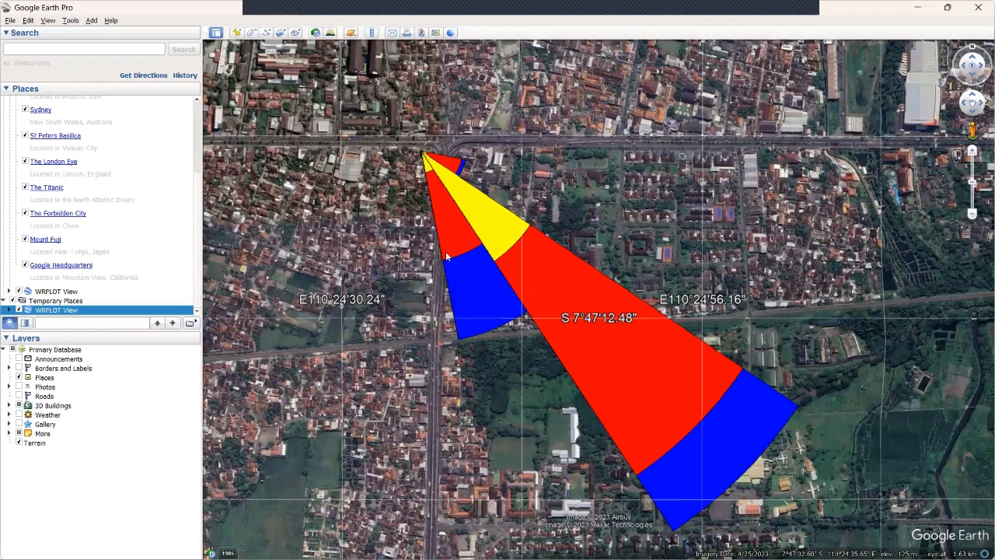
left_click(422, 34)
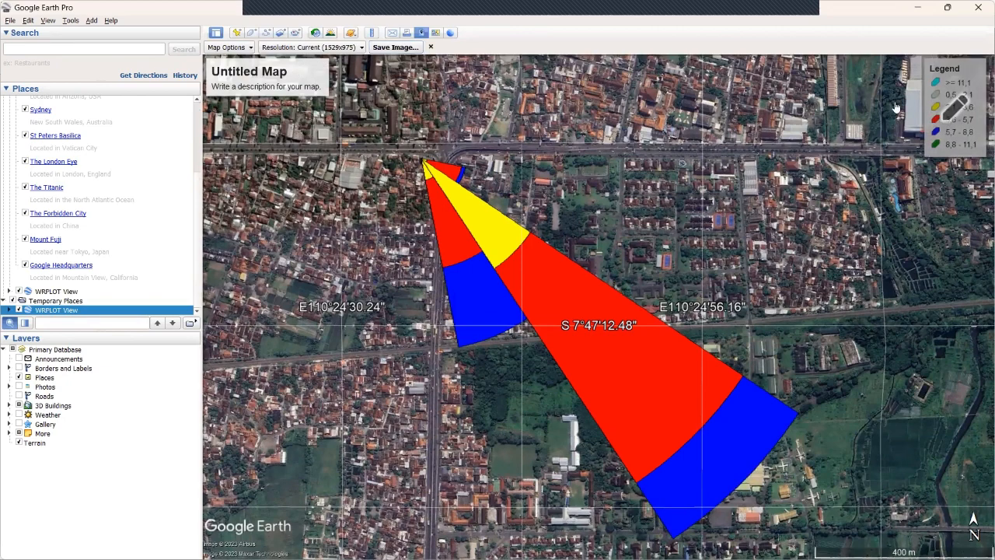
left_click_drag(953, 112, 221, 161)
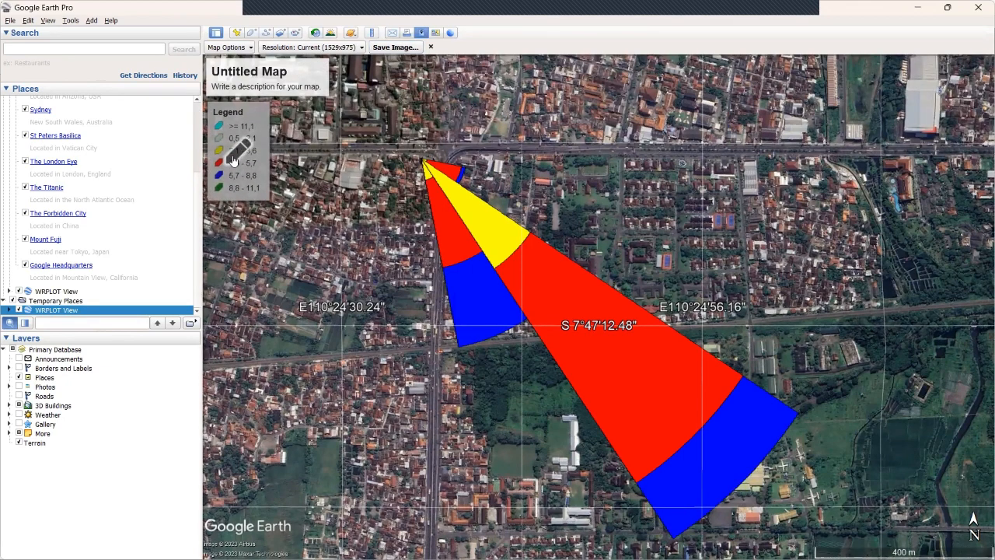
- Save the map image as a JPEG named CITRA WRPLOT in the Acara 8 folder
left_click(404, 49)
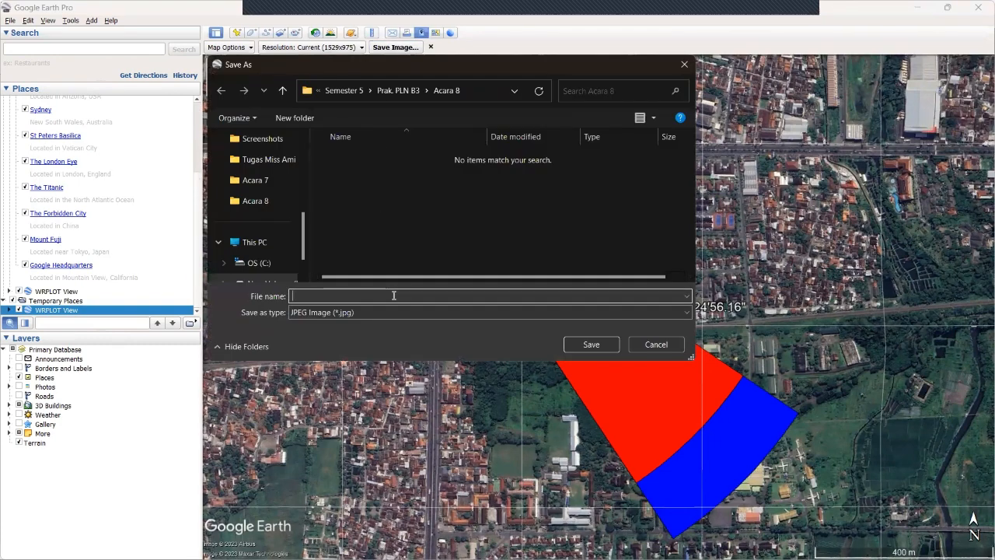
type("CITRA WRPLOT")
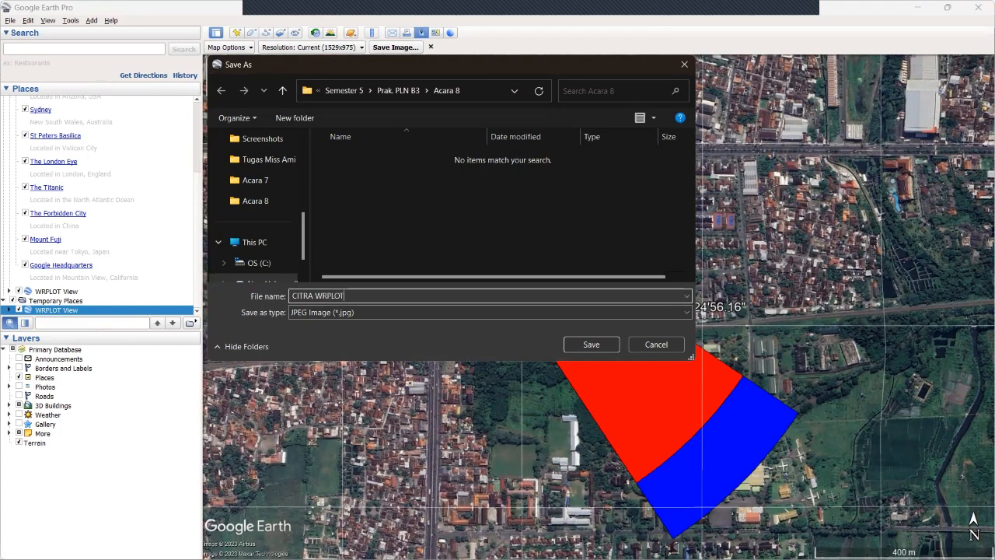
left_click(603, 343)
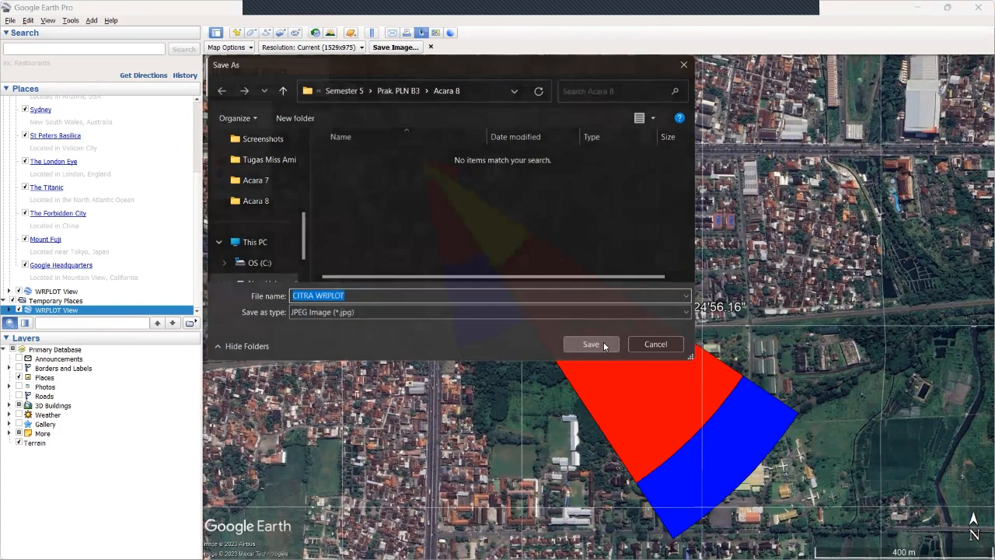